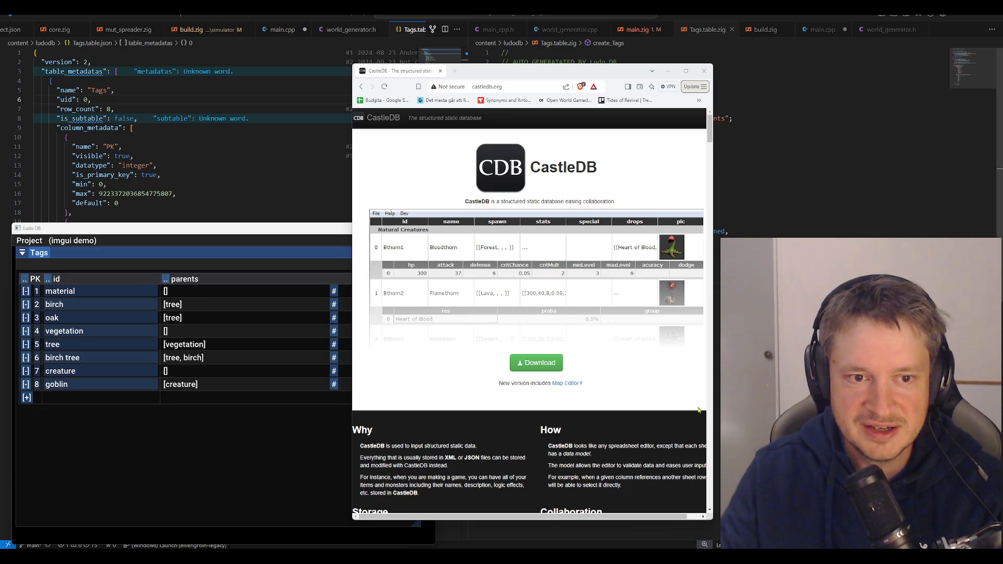
Examine the CastleDB homepage, focusing on its title and the line describing it as a structured static database
click(241, 232)
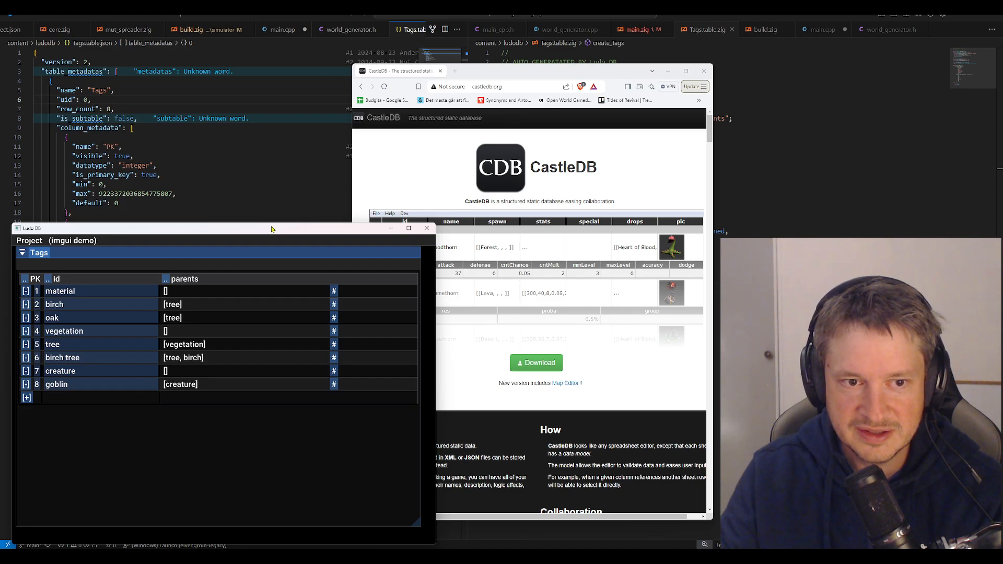
click(520, 81)
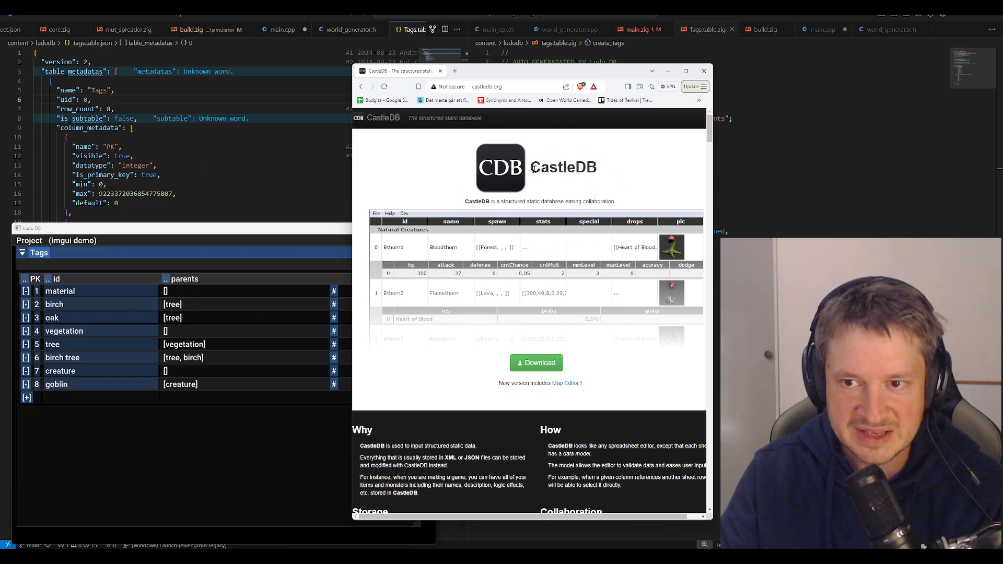
drag(533, 168, 595, 168)
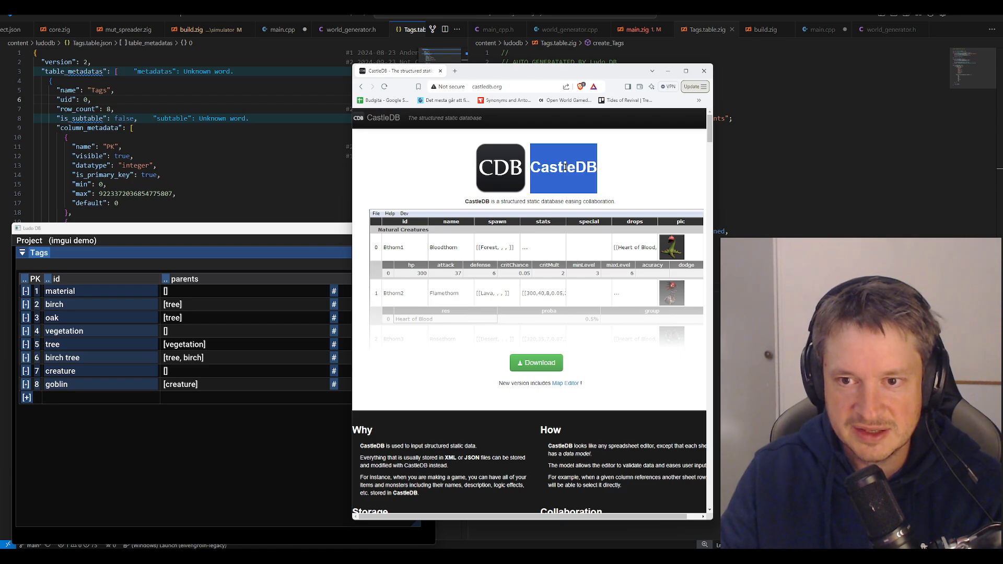
drag(466, 202, 561, 202)
click(563, 202)
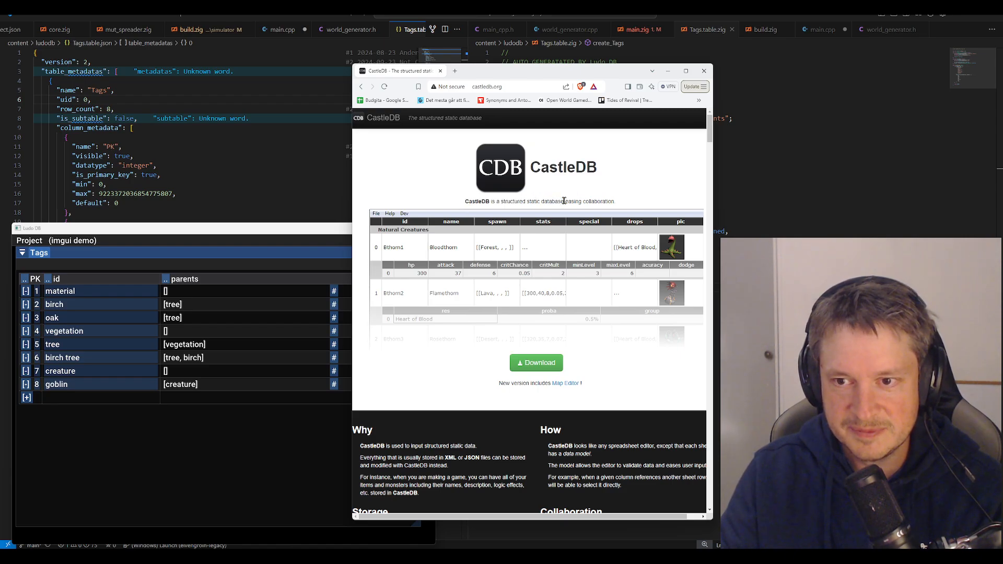
double_click(549, 201)
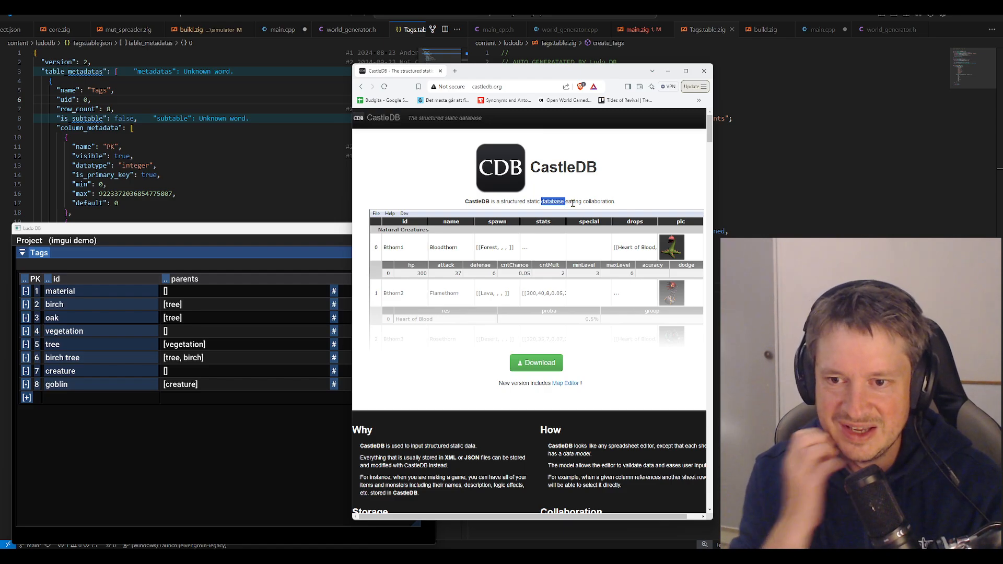
double_click(556, 168)
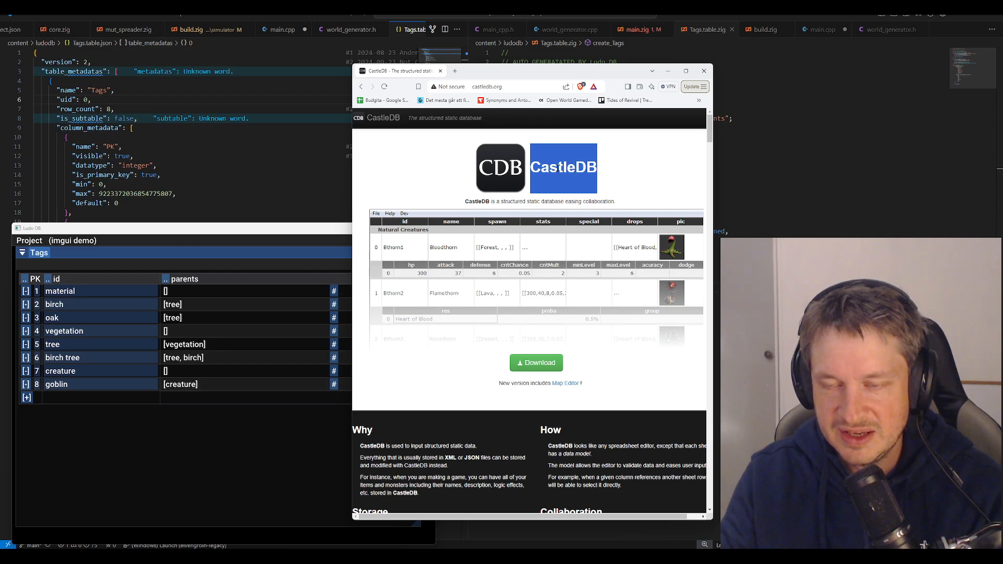
drag(531, 172, 594, 171)
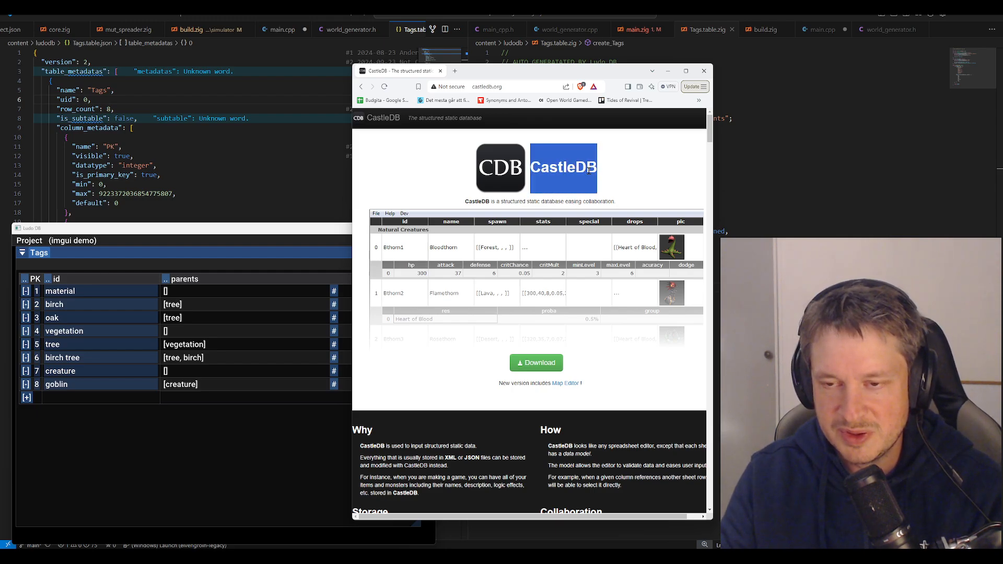
click(557, 169)
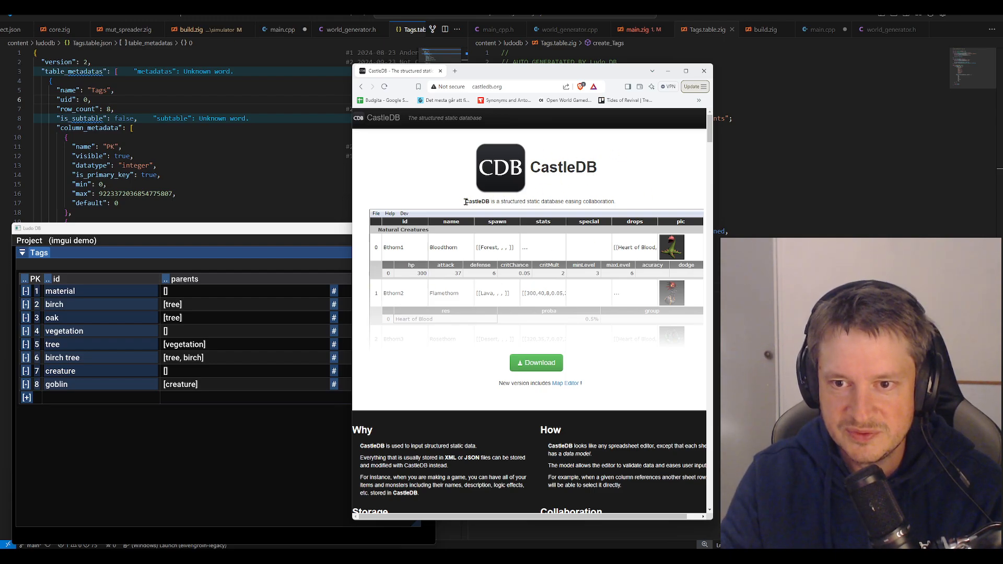
Switch to Ludo DB and change the id of the first row in the Tags table to materials
click(269, 230)
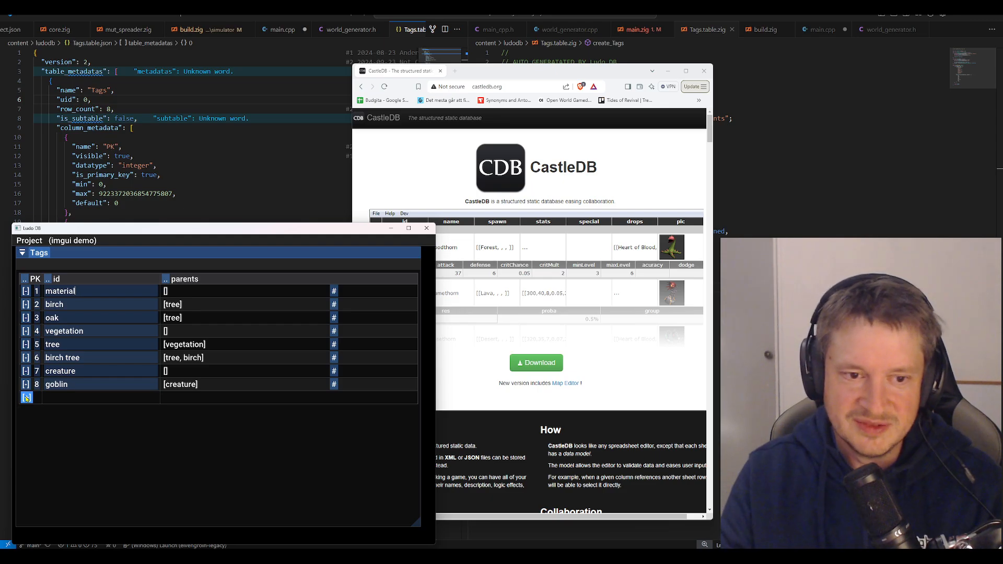
click(98, 314)
click(108, 345)
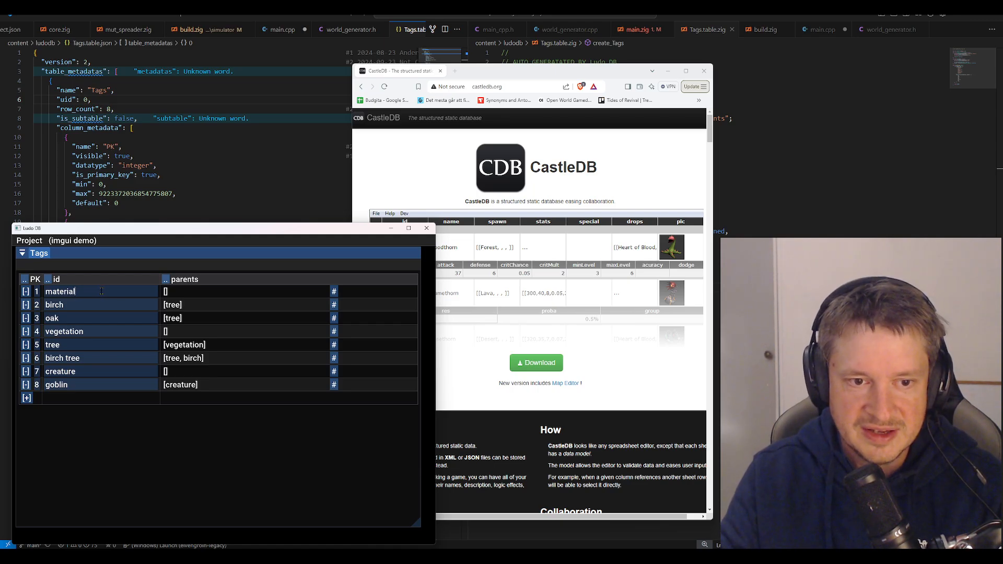
click(86, 290)
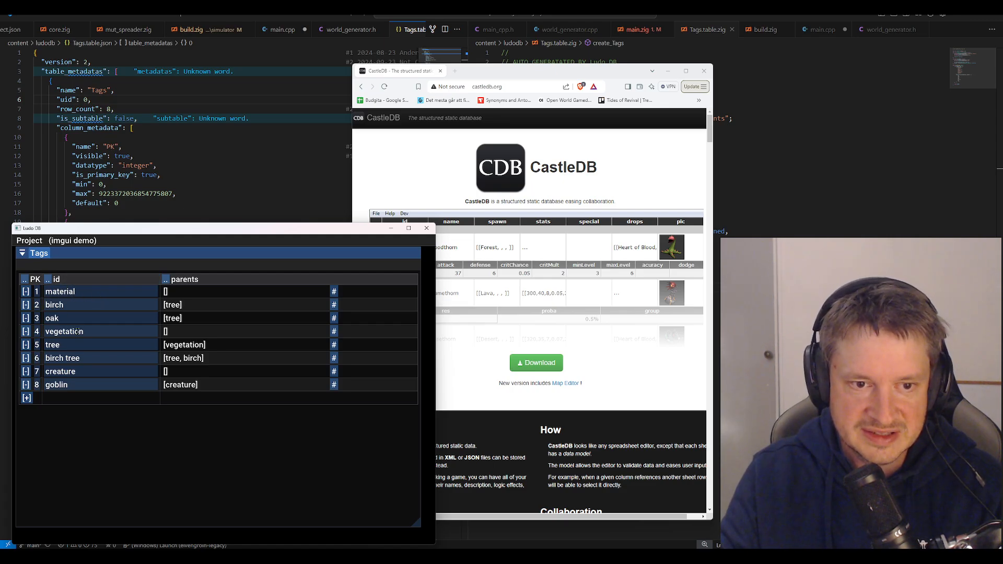
text(sdasdasda)
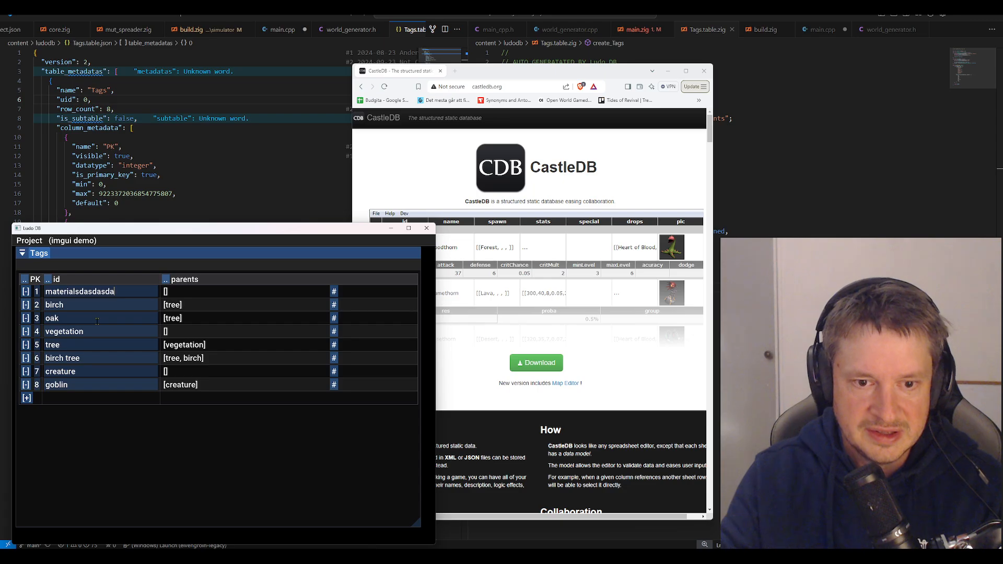
key(BackSpace)
key(BackSpace)
key(BackSpace)
key(BackSpace)
key(BackSpace)
key(BackSpace)
key(BackSpace)
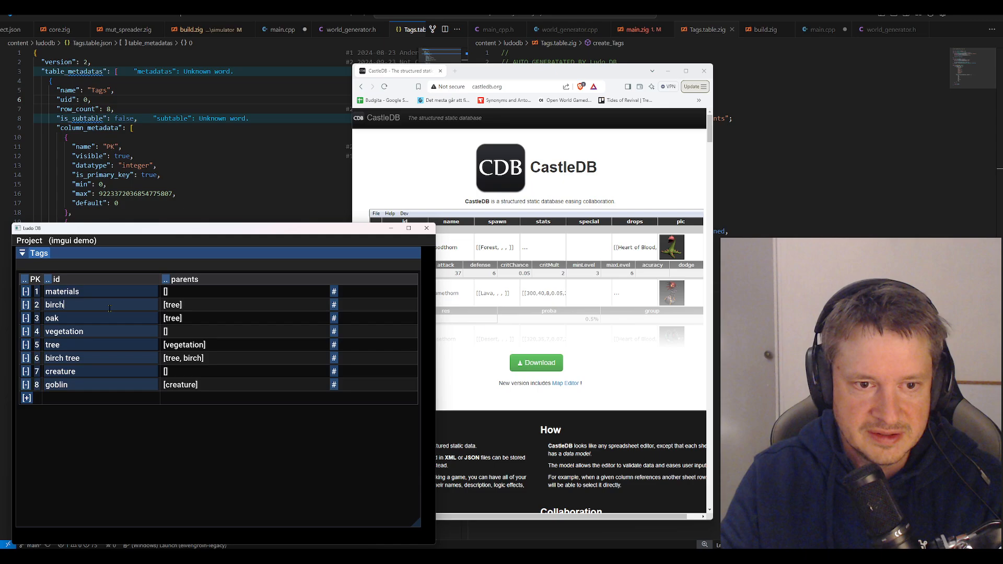
Test the linked parent references by adding filler letters to the birch tag's id and restoring it to birch
text(sdasdasd)
key(BackSpace)
key(BackSpace)
key(BackSpace)
key(BackSpace)
key(BackSpace)
key(BackSpace)
key(BackSpace)
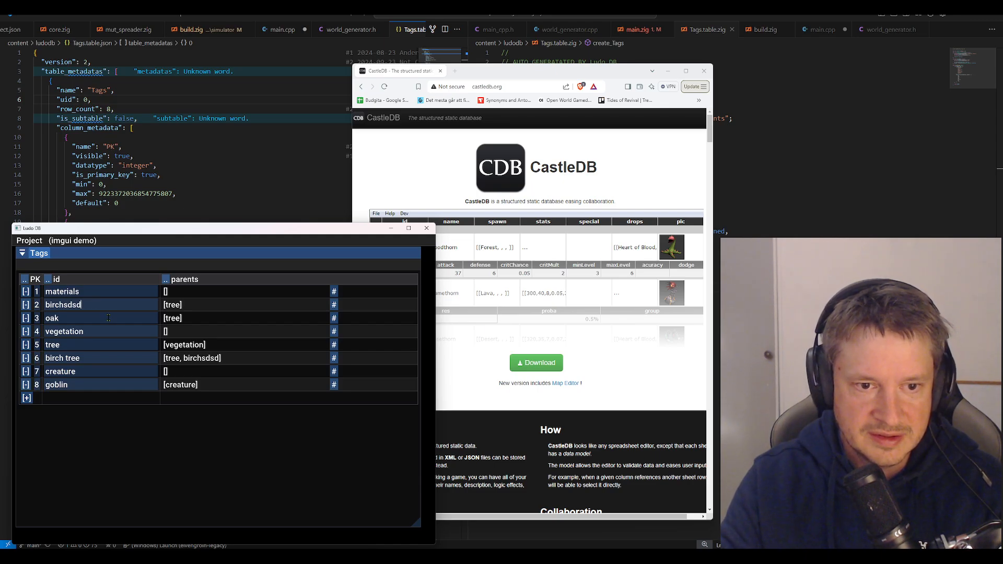
key(BackSpace)
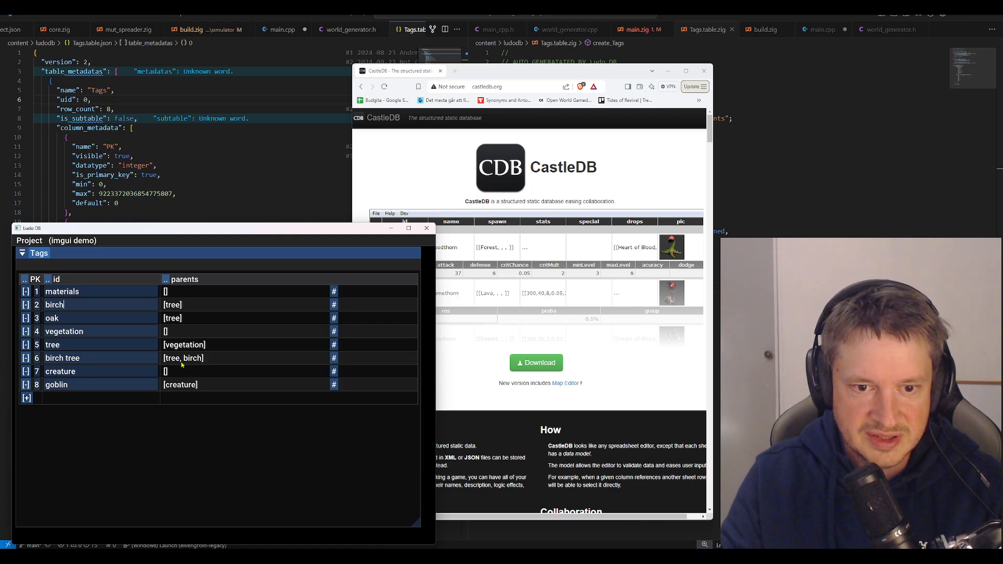
text(sdasd)
key(BackSpace)
key(BackSpace)
key(BackSpace)
key(BackSpace)
key(BackSpace)
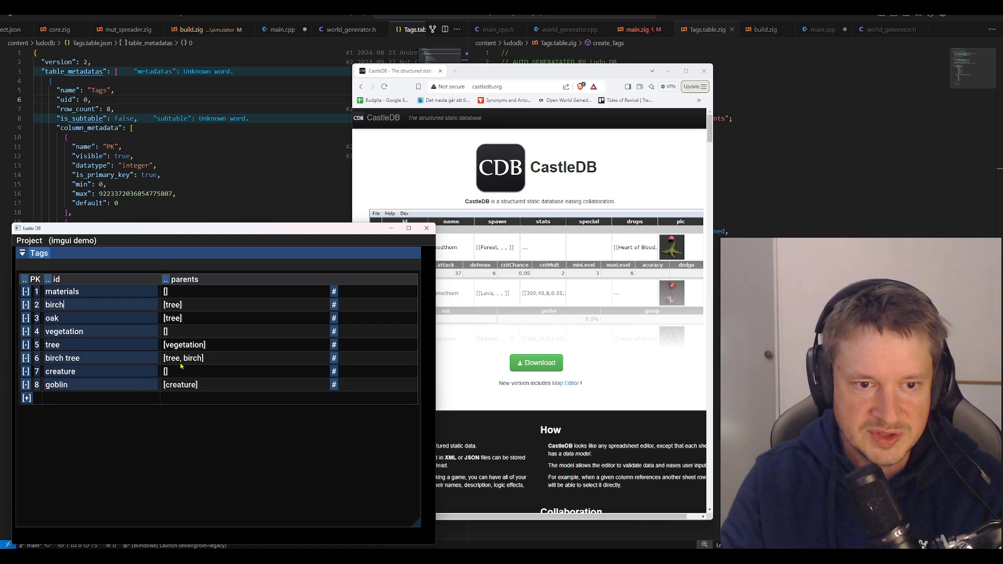
Add an integer column to the Tags table and set its value for the materials row to 97
click(47, 281)
click(72, 299)
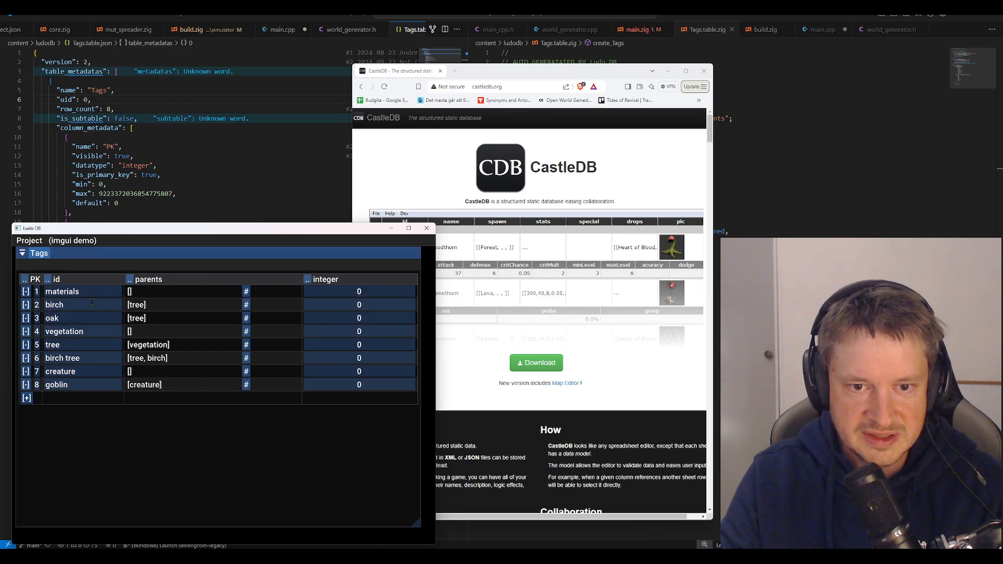
double_click(346, 296)
text(97)
key(Return)
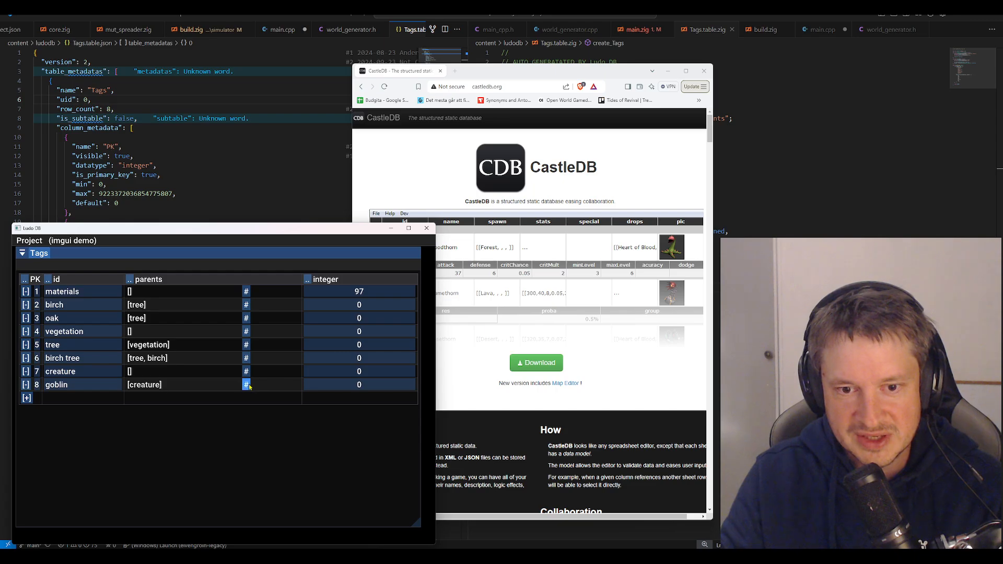
Expand the parents subtable of the materials row
click(247, 292)
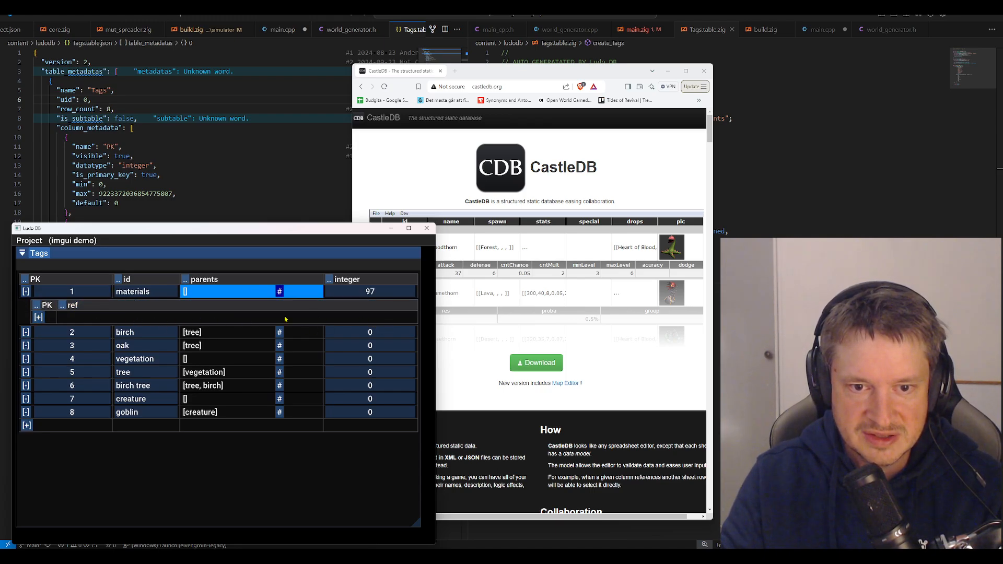
click(279, 295)
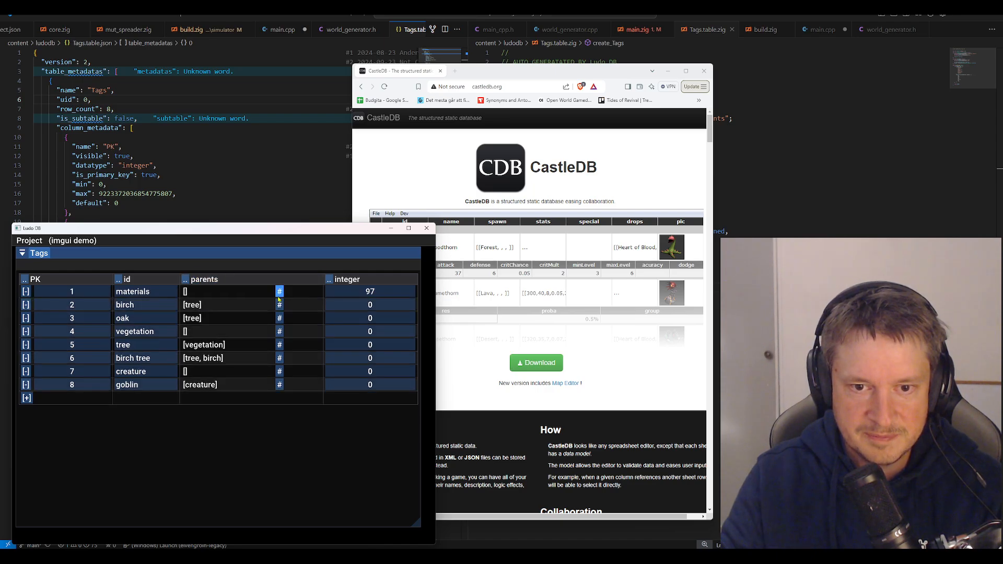
click(279, 294)
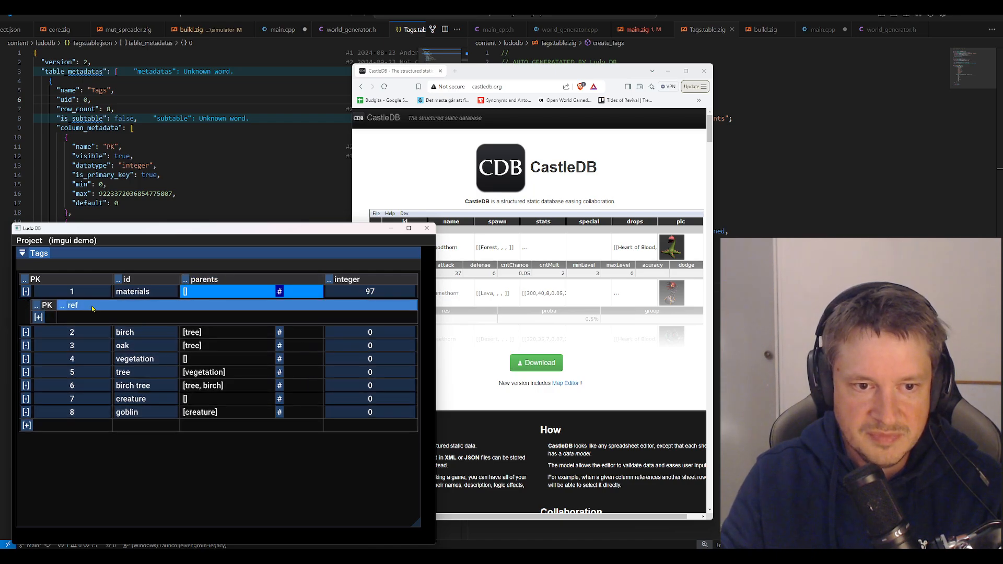
Set the parent reference of the birch row to birch in its parents subtable and collapse the subtable
click(280, 332)
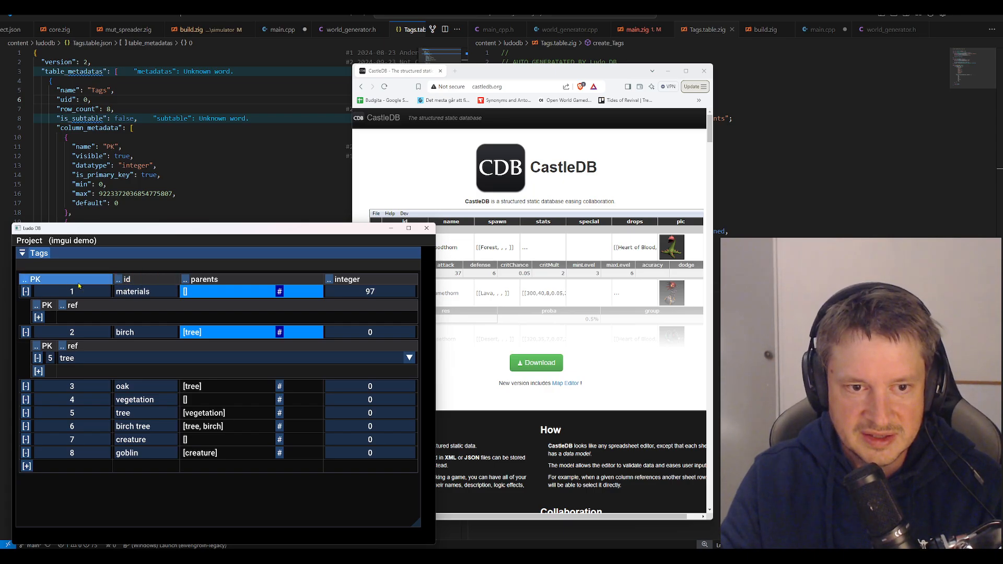
click(408, 359)
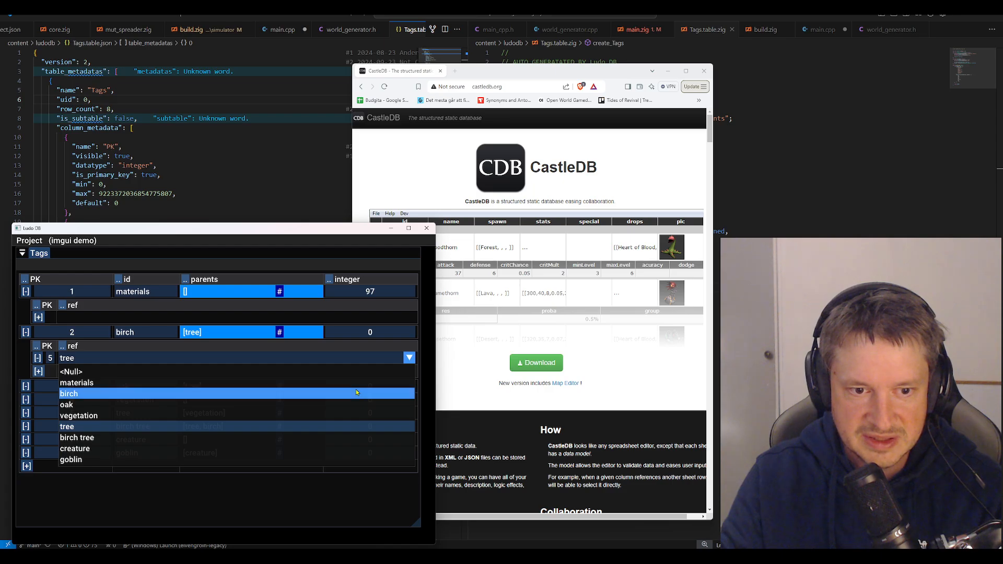
click(357, 393)
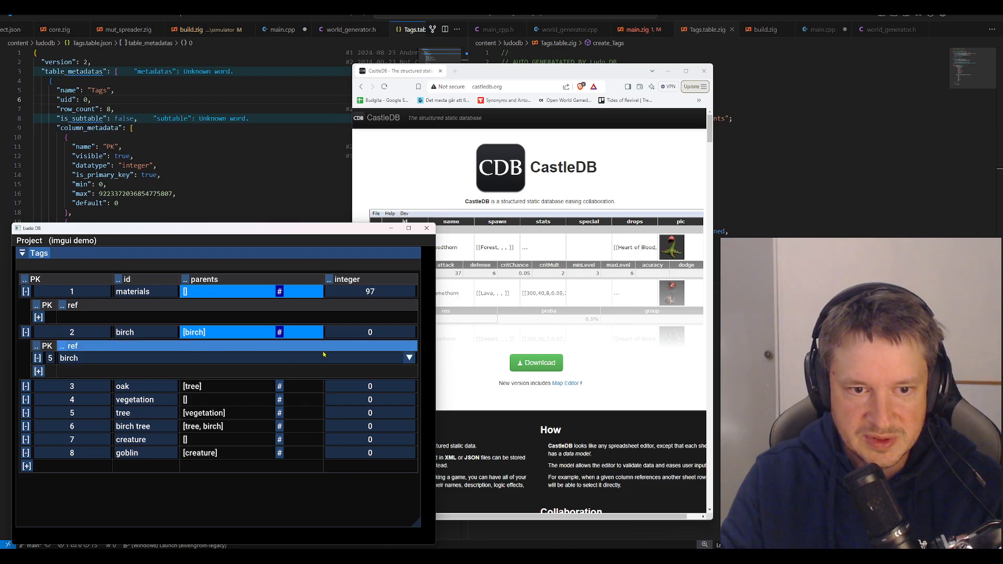
click(290, 335)
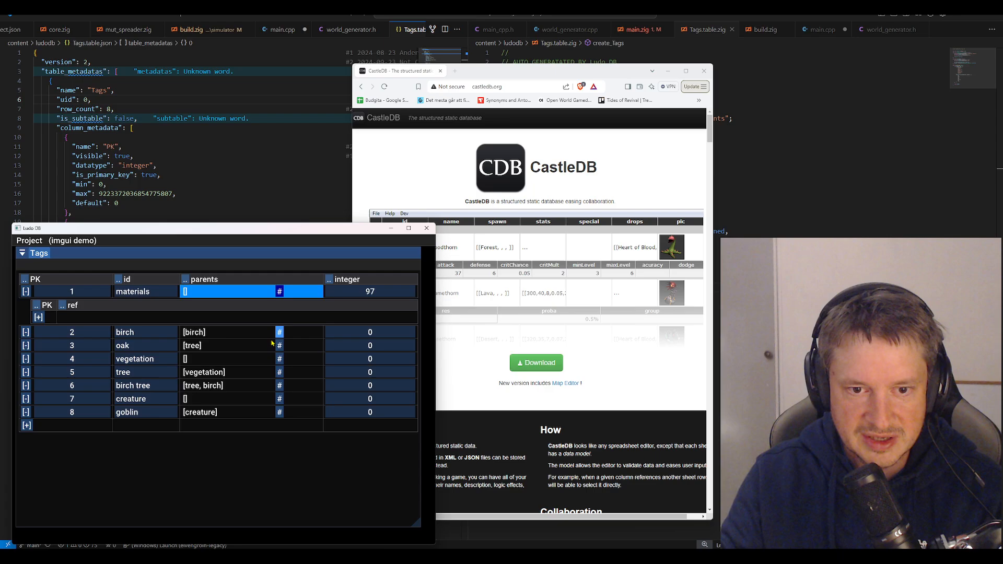
Reopen the birch row's parents subtable, set its reference to birch tree and collapse it
click(266, 334)
click(260, 358)
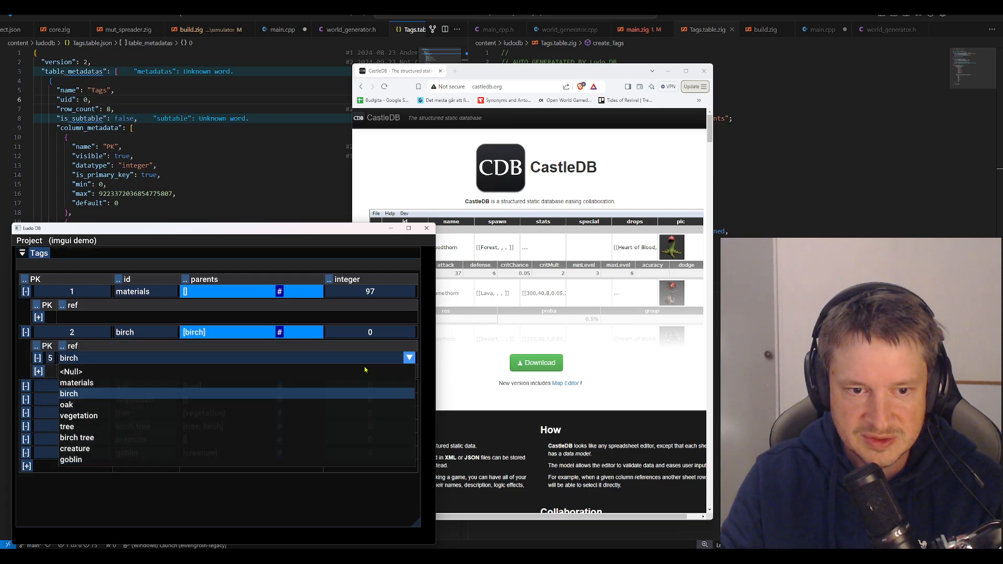
click(288, 438)
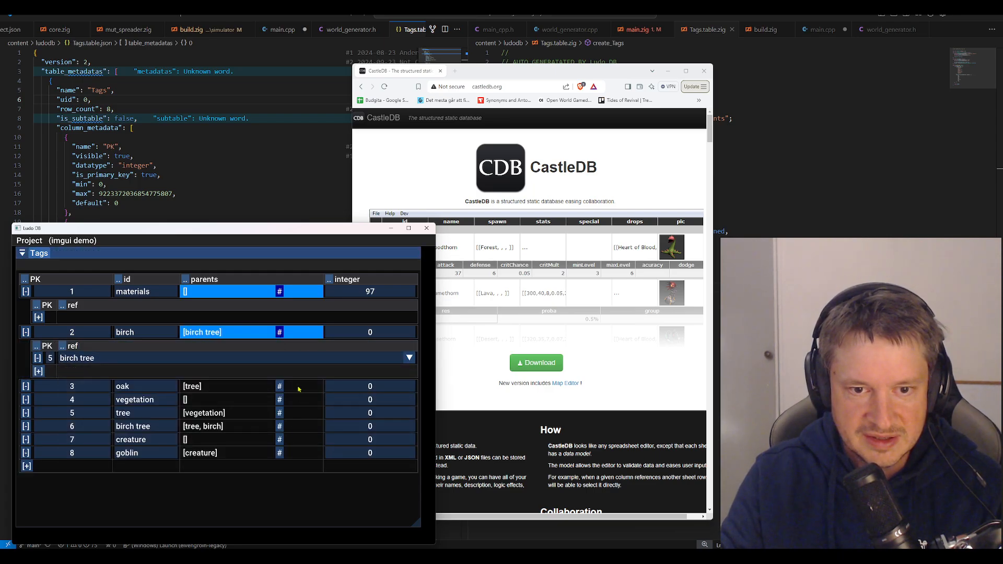
click(247, 334)
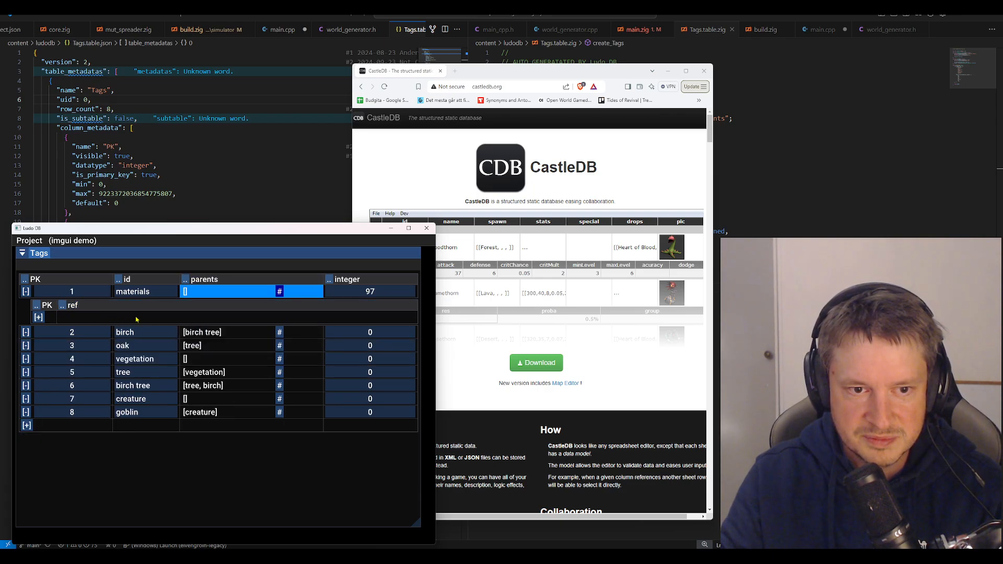
Set the birch row's parent reference back to tree and collapse its parents subtable
click(242, 334)
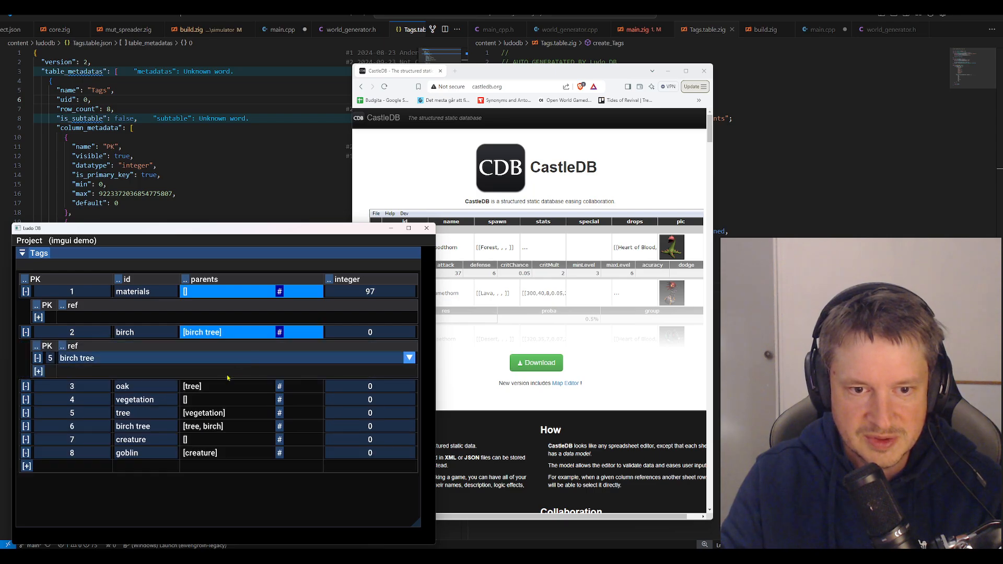
click(357, 359)
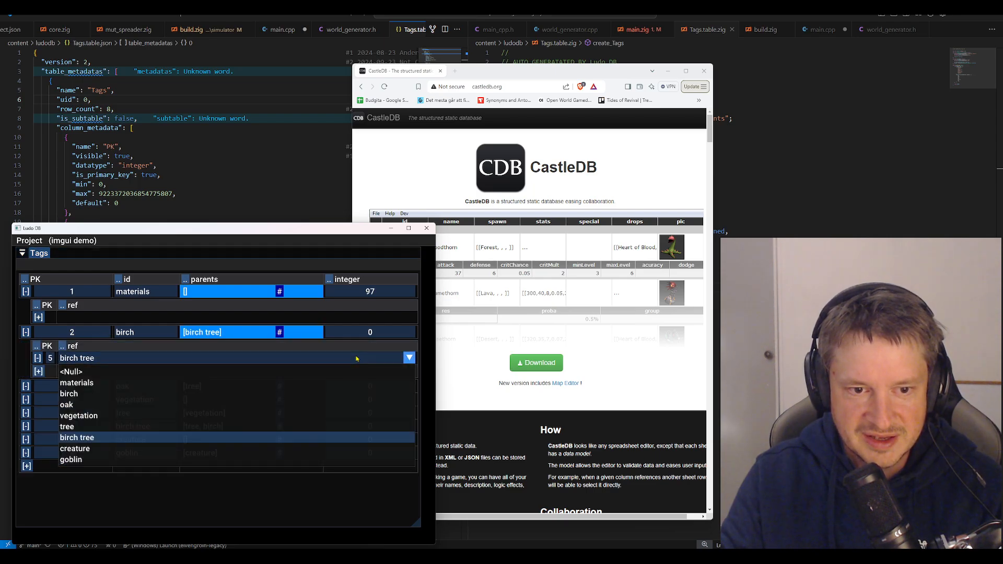
click(271, 427)
click(280, 334)
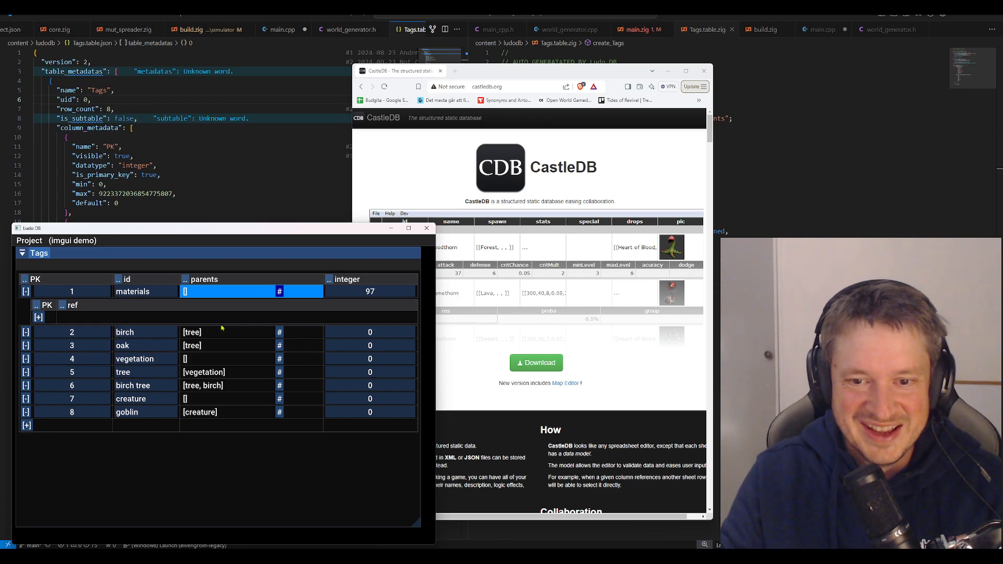
With the birch tree and birch parents expanded, set birch's parent reference to materials and rename the materials tag as material
click(279, 385)
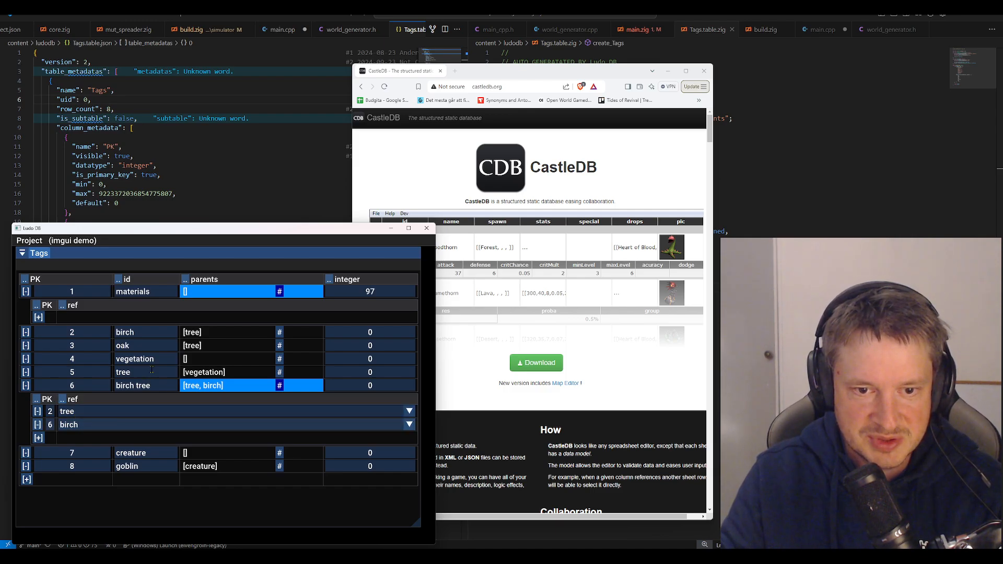
click(279, 333)
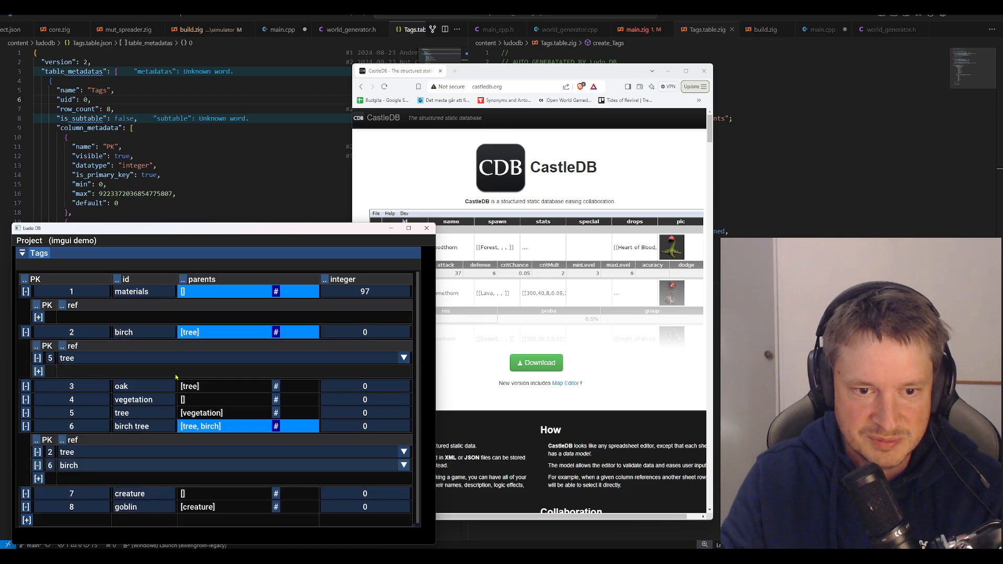
click(209, 358)
click(216, 380)
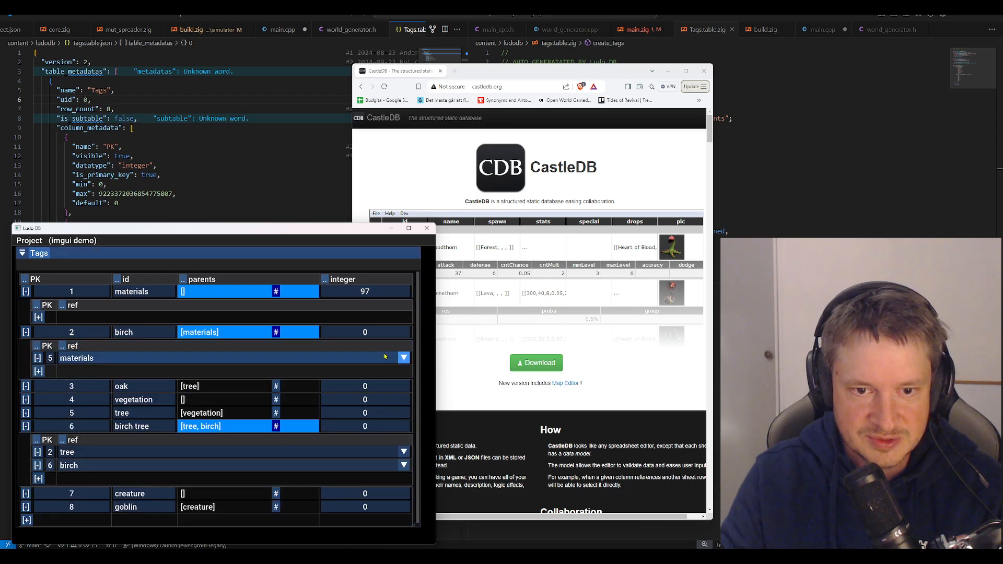
key(BackSpace)
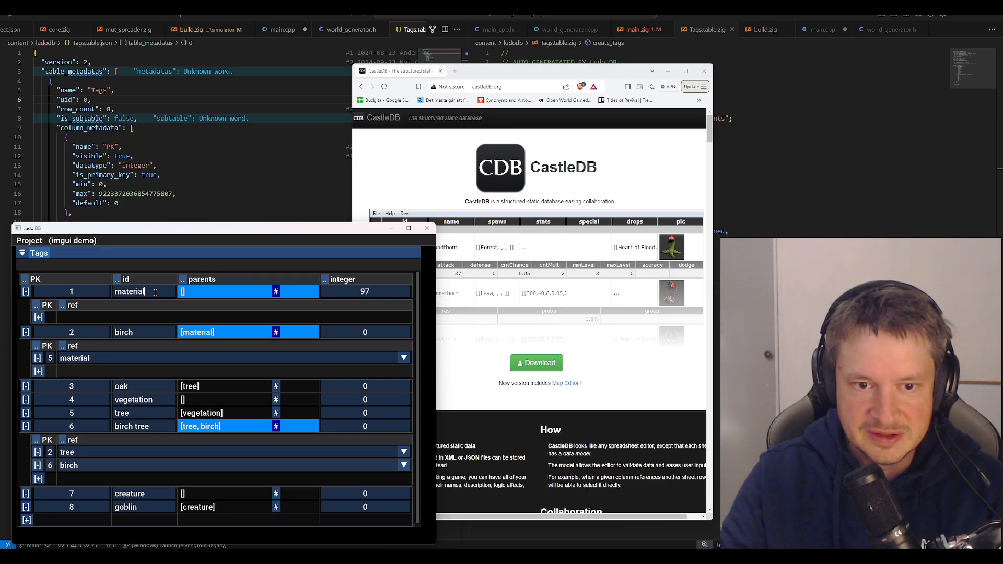
Collapse the birch row's parents subtable and check the available choices for birch tree's second parent reference
click(272, 335)
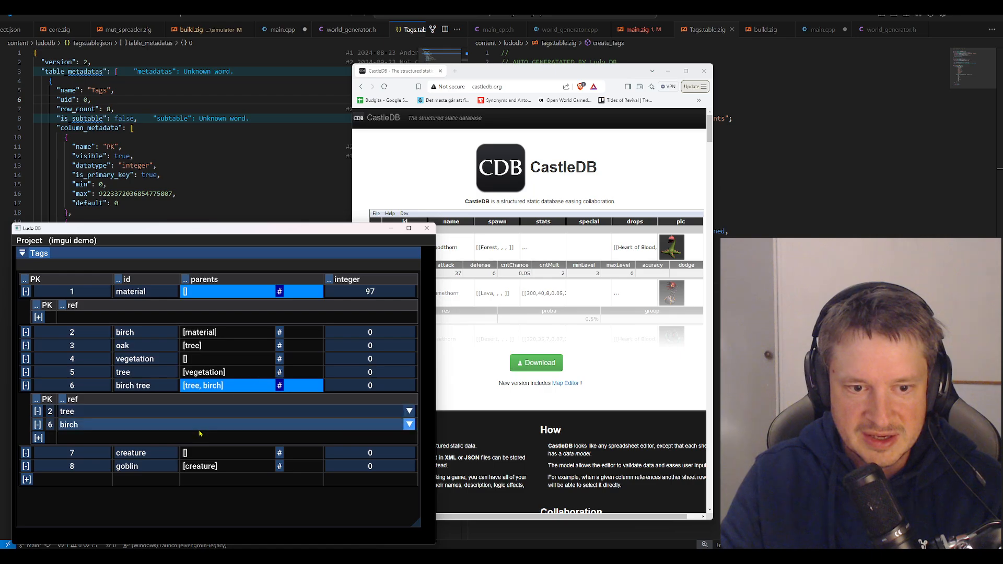
click(352, 425)
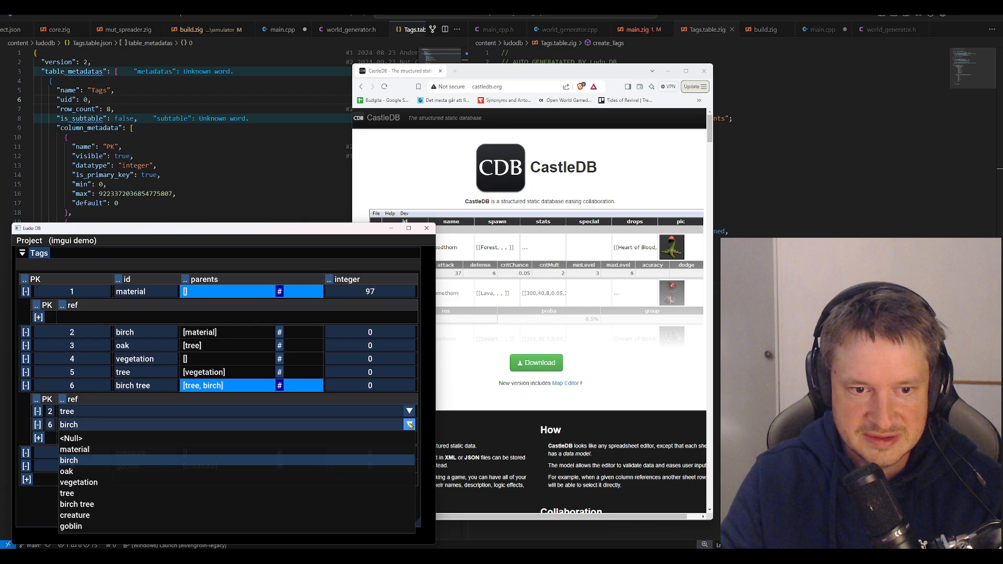
click(409, 426)
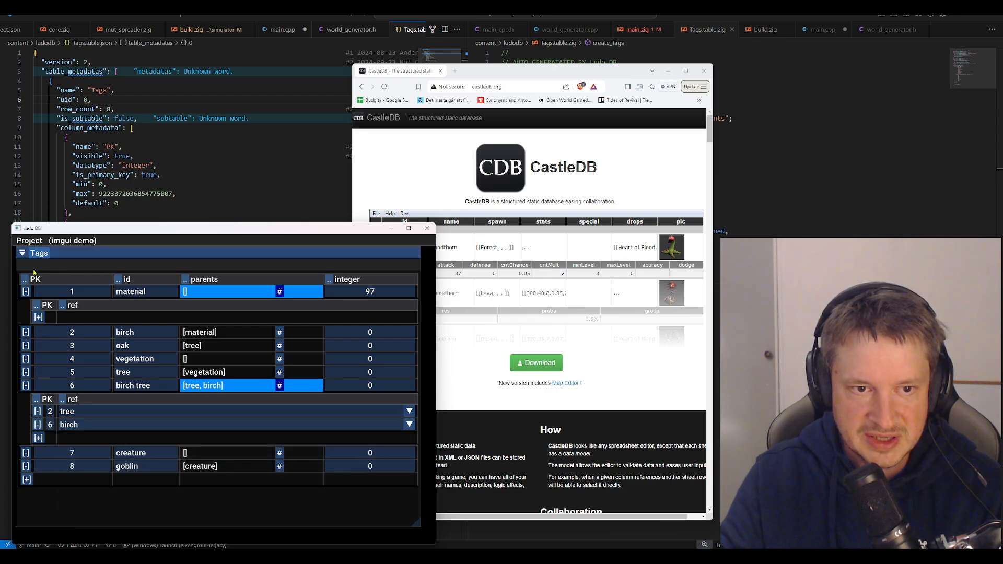
Add a row with id sfsdfdsfsd to the Tags table and set birch tree's second parent reference to it
click(26, 480)
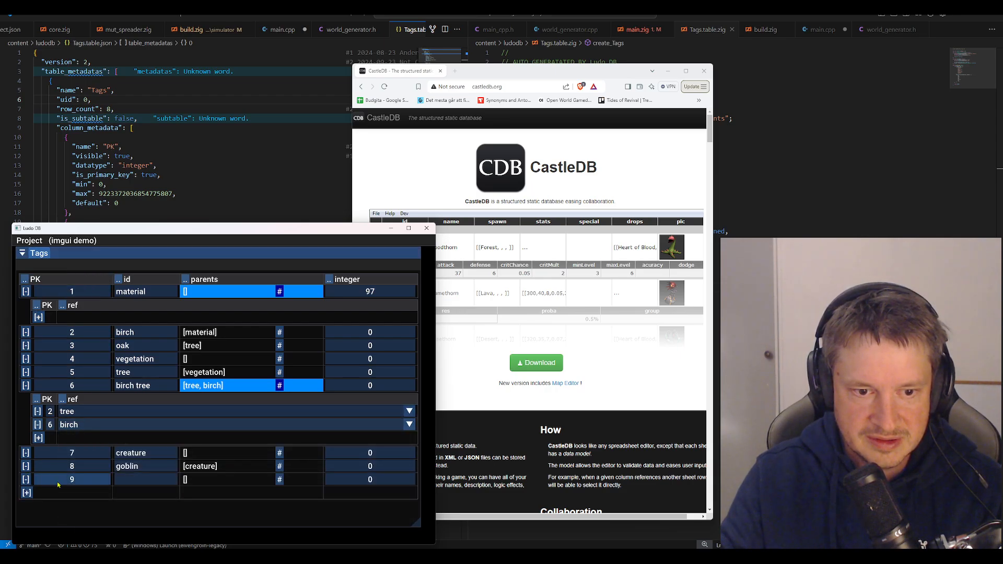
text(sfsdfdsfsd)
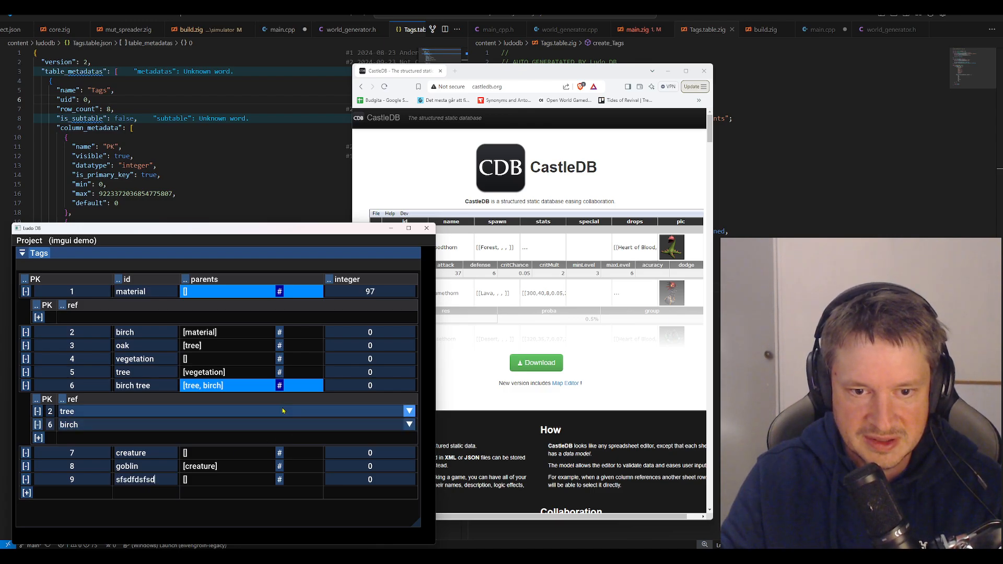
click(408, 425)
click(244, 411)
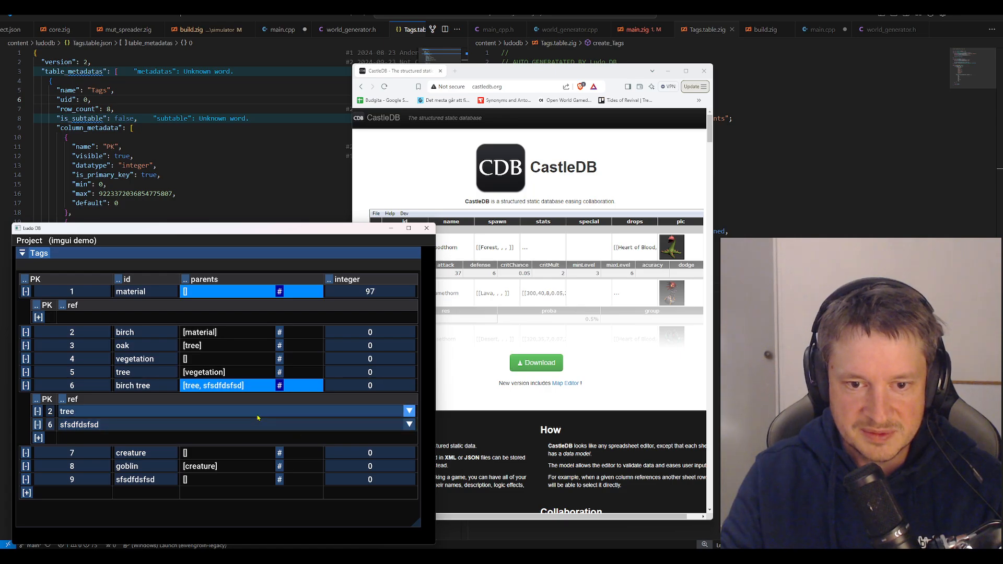
Collapse the birch tree row's parents subtable and save the project
click(280, 386)
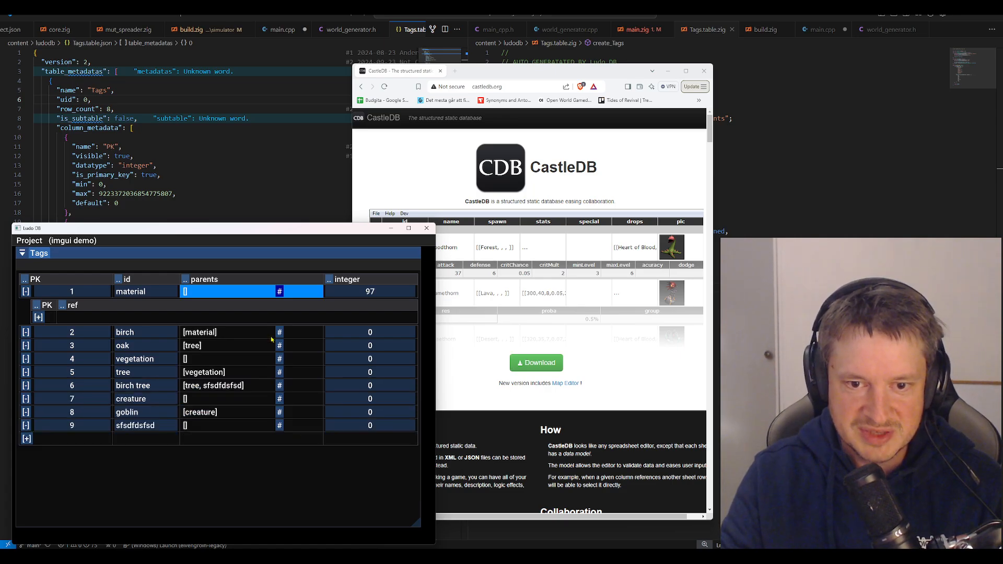
click(280, 386)
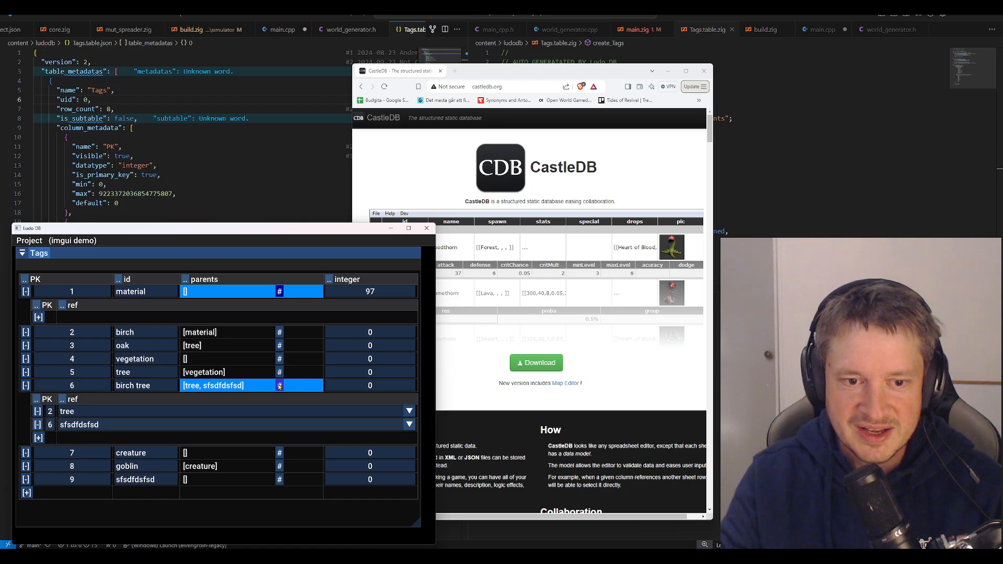
click(280, 386)
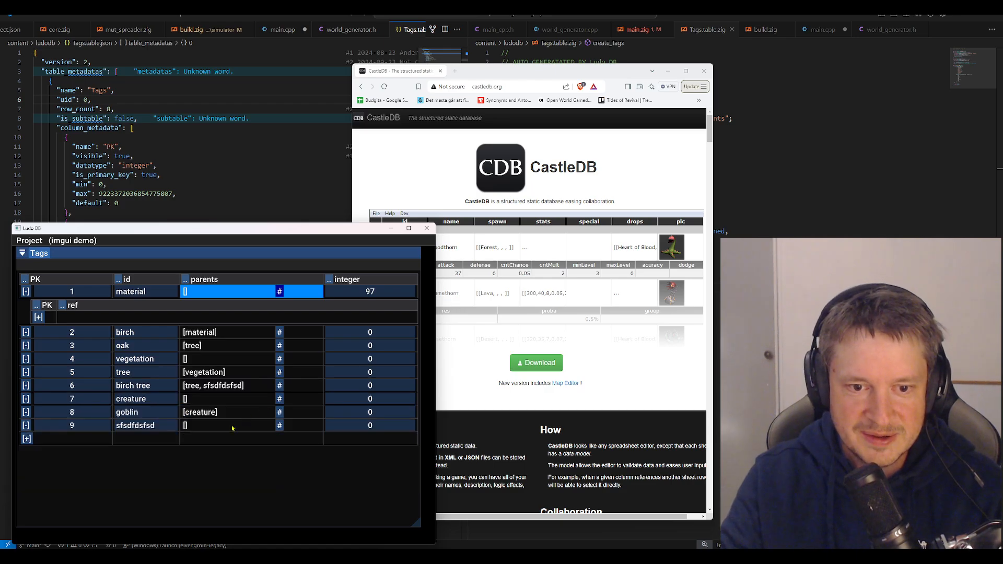
click(280, 386)
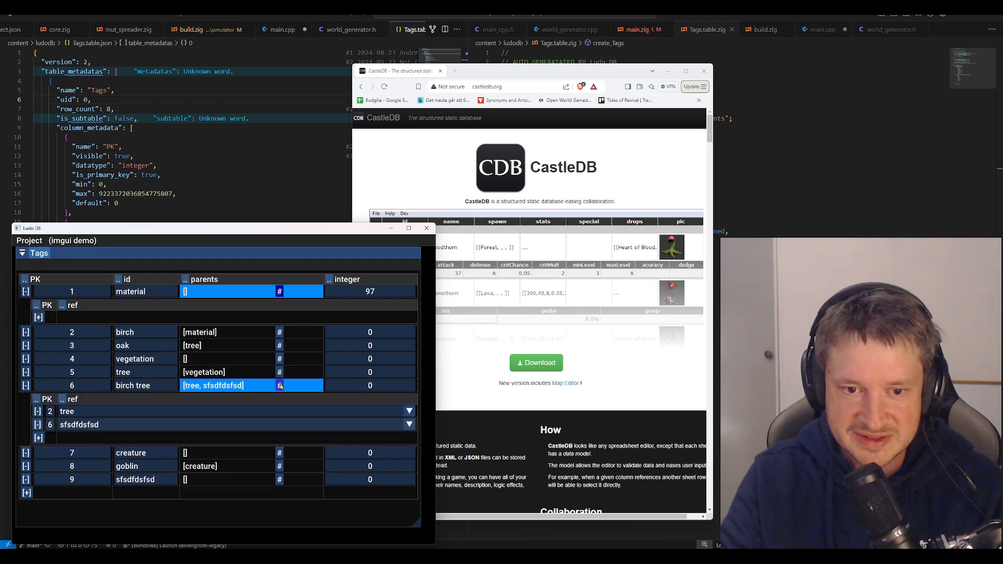
click(279, 385)
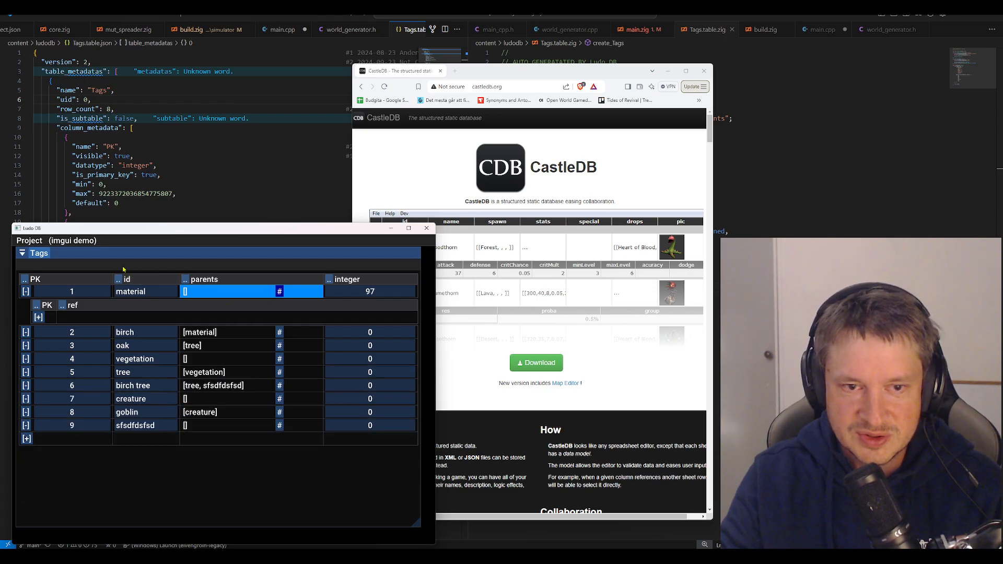
click(33, 242)
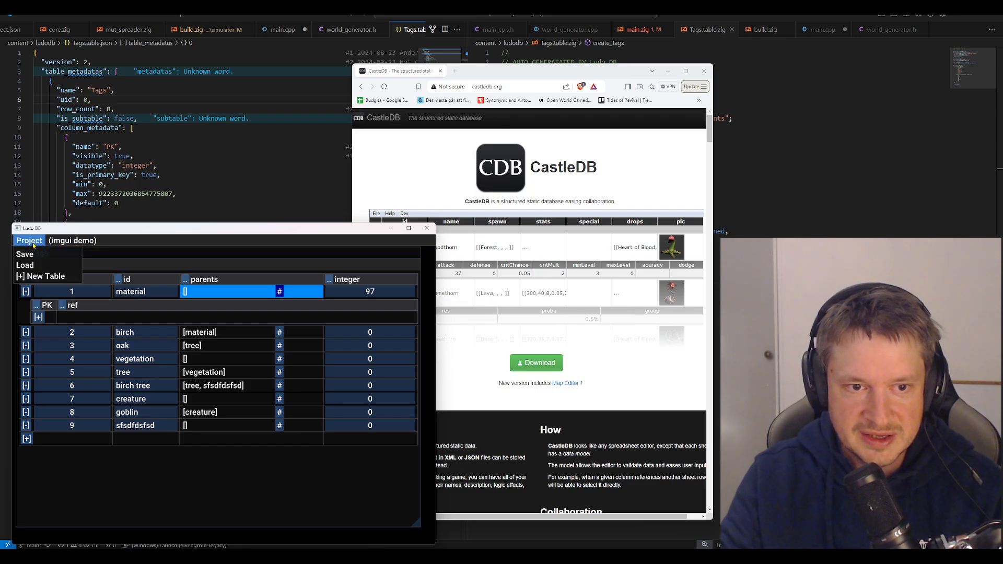
click(37, 256)
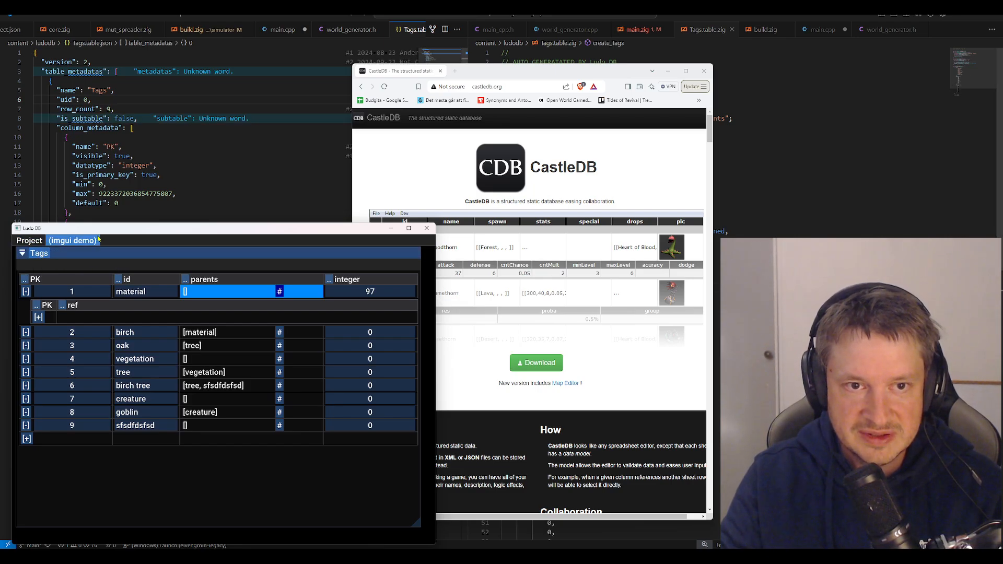
Switch to the code editor and examine the column metadata and row data in the saved Tags.table.json
click(235, 167)
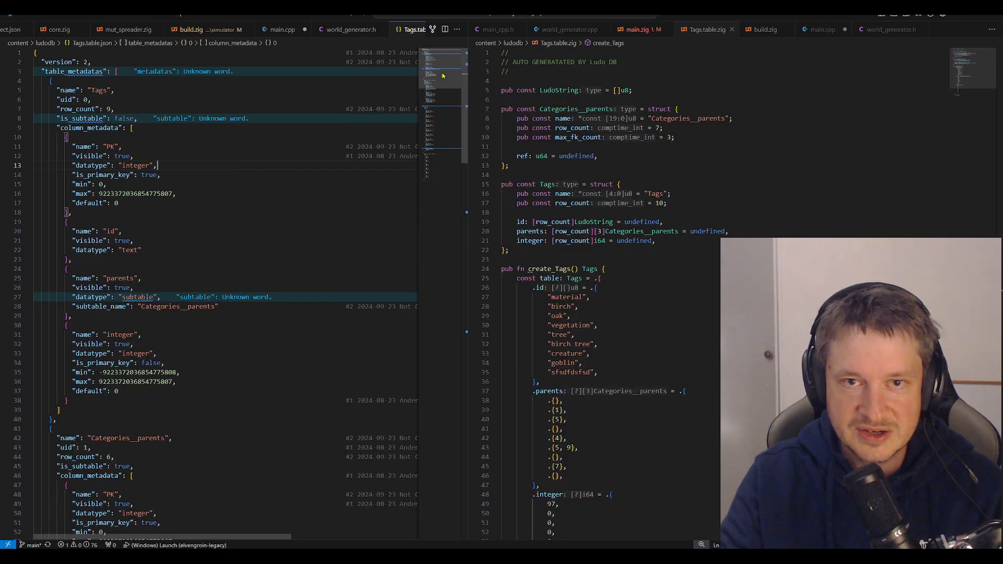
click(438, 172)
scroll(437, 172, up, 20)
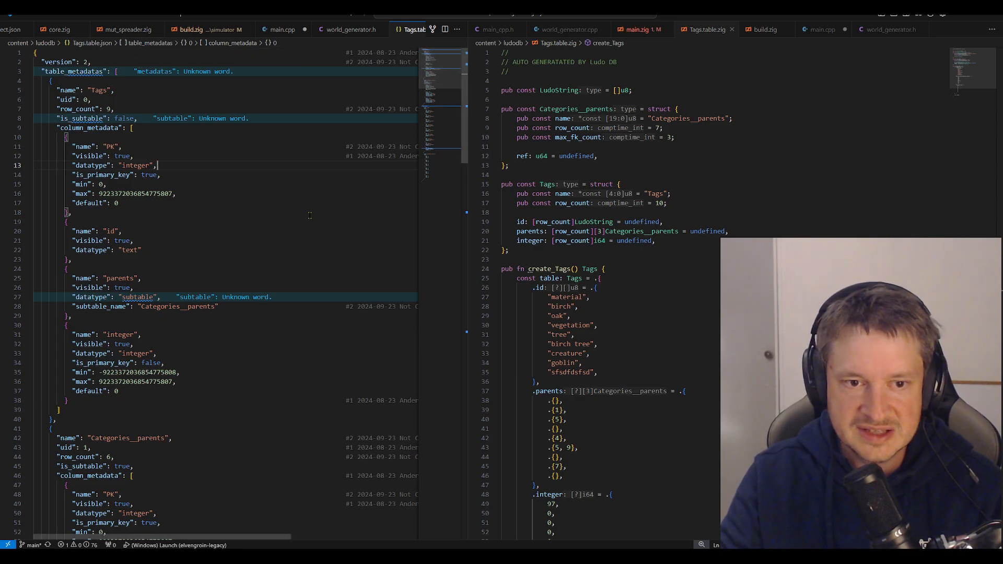
scroll(271, 374, down, 15)
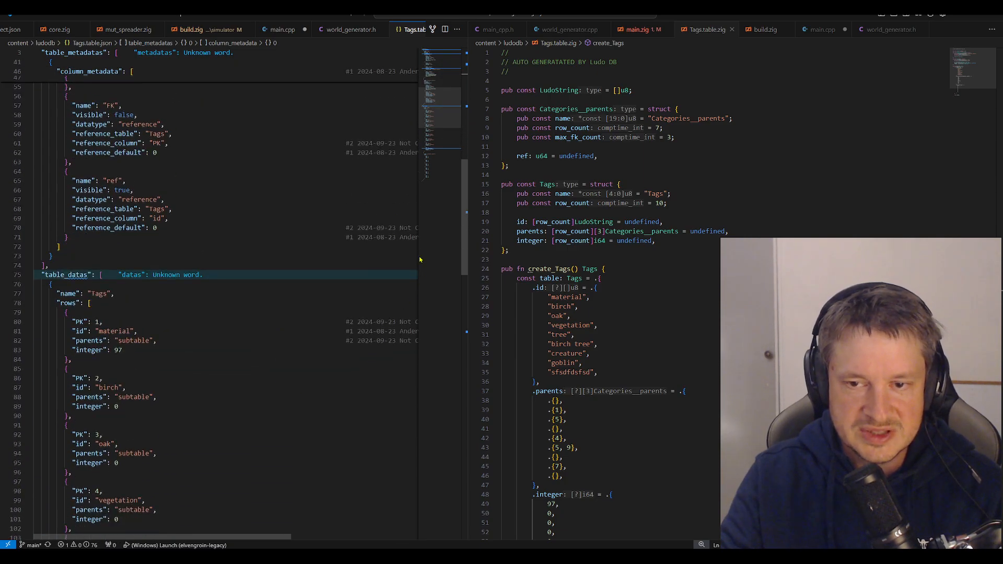
drag(441, 113, 444, 75)
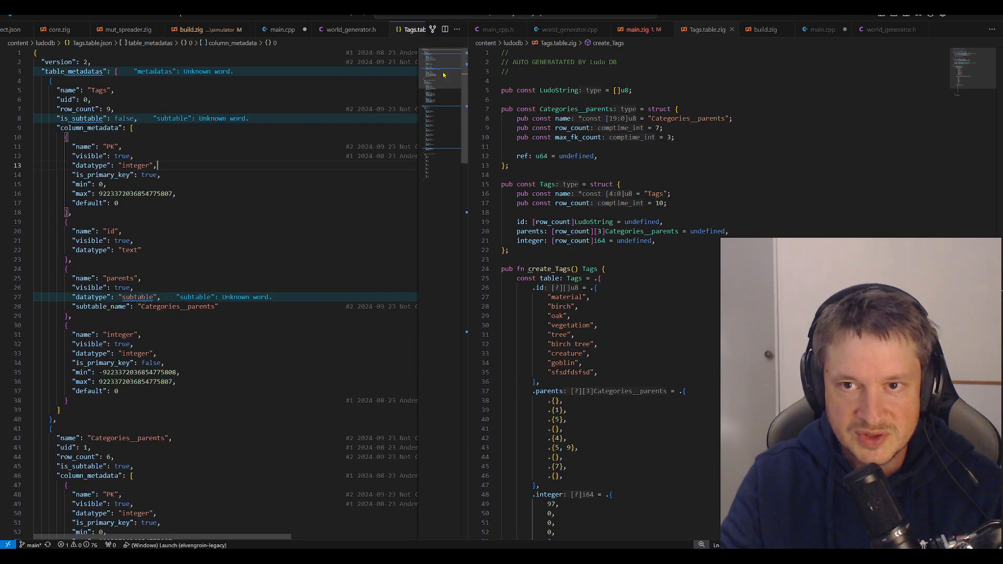
Examine the generated Tags.table.zig alongside the Tags table, comparing its structs and the id, parents and integer arrays
click(793, 143)
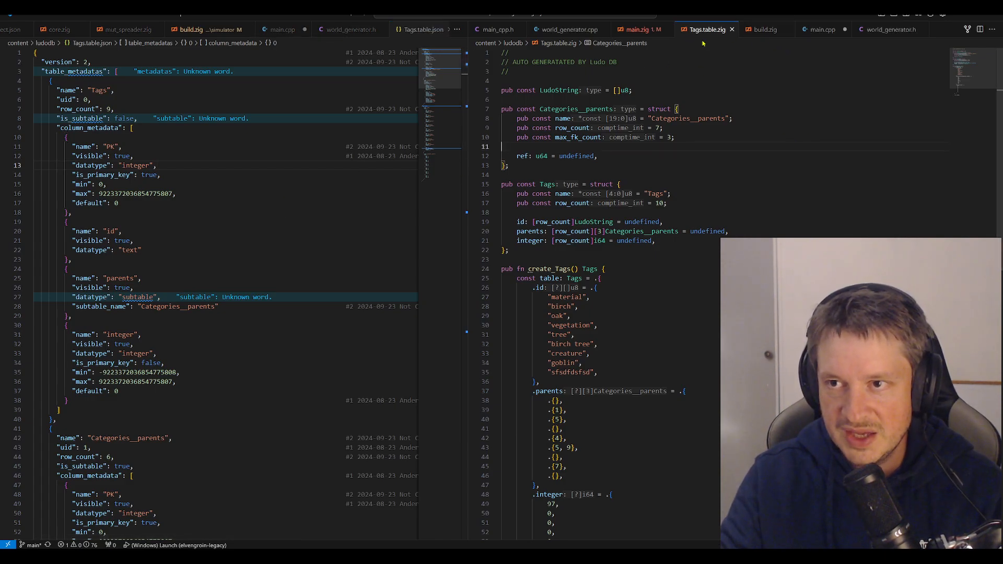
scroll(755, 206, down, 4)
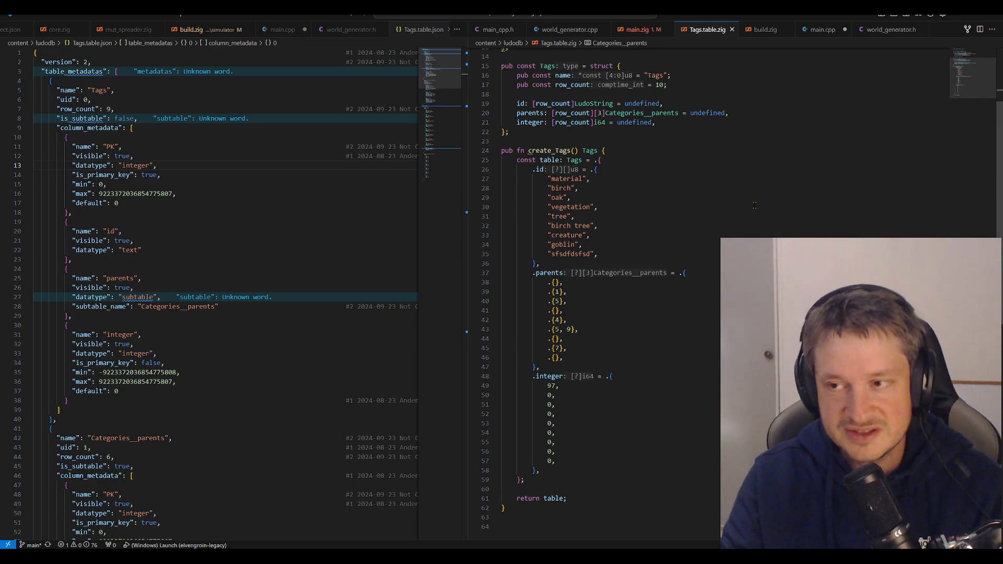
scroll(755, 206, down, 4)
click(659, 429)
scroll(659, 429, up, 8)
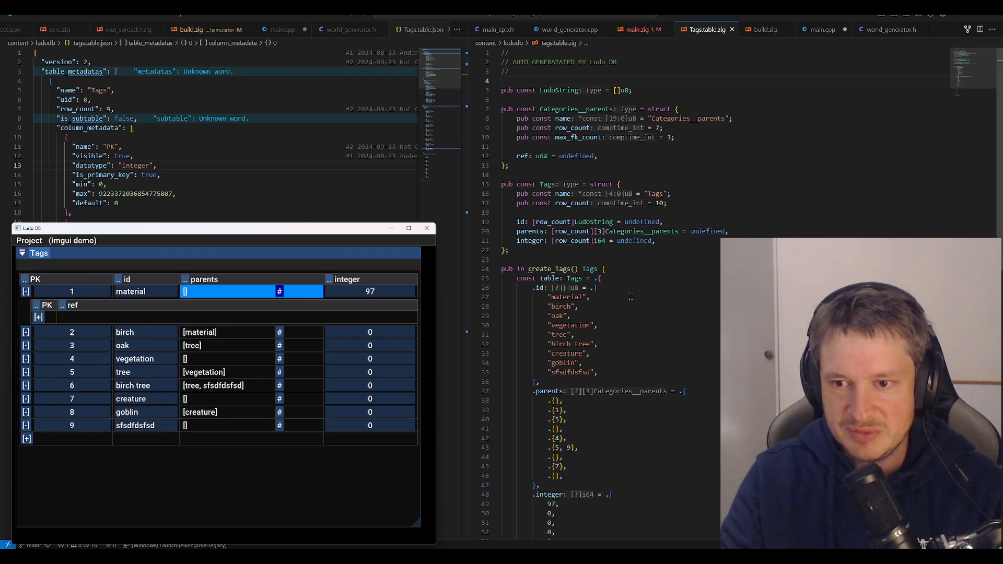
scroll(697, 295, down, 6)
scroll(697, 294, up, 6)
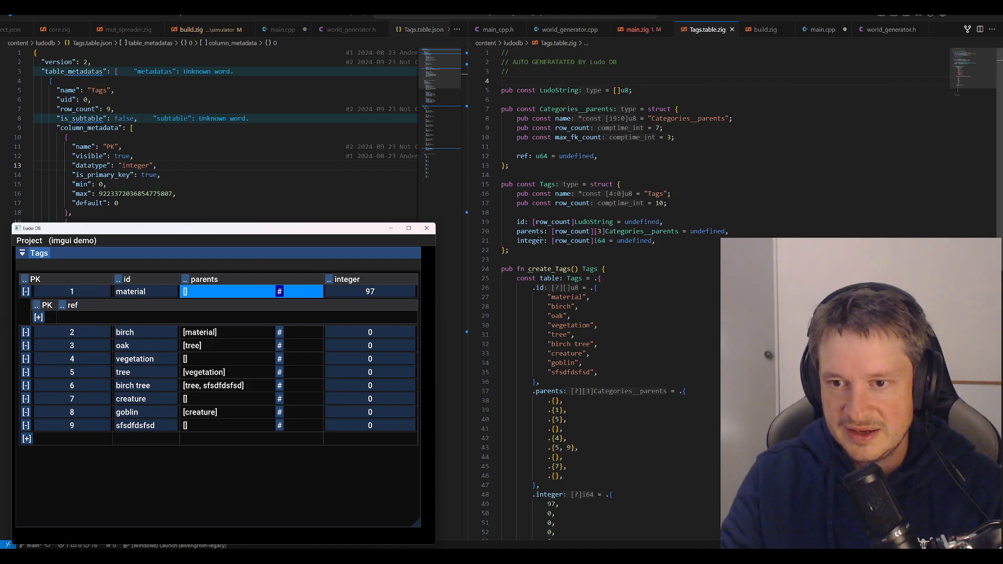
scroll(575, 209, down, 5)
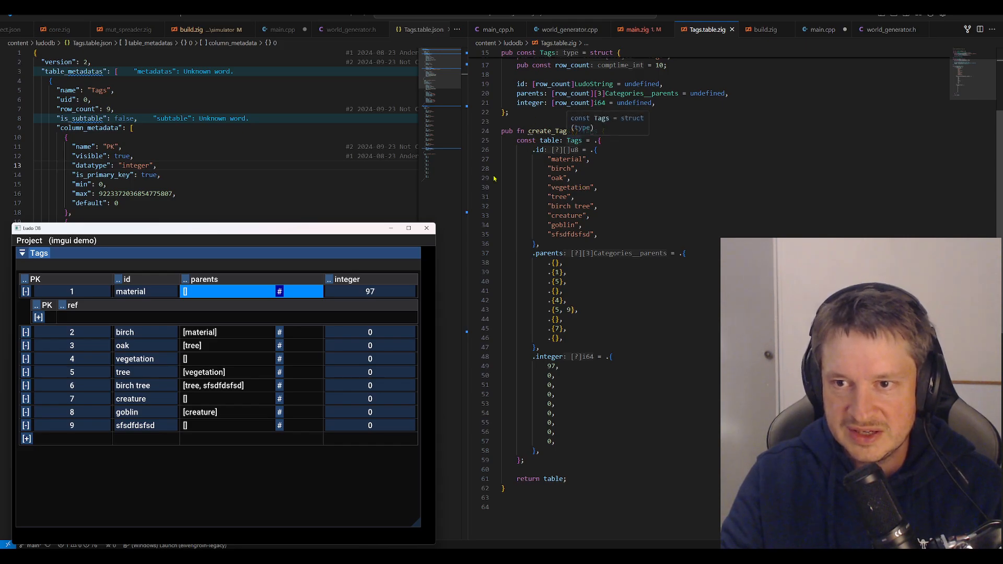
scroll(648, 284, up, 5)
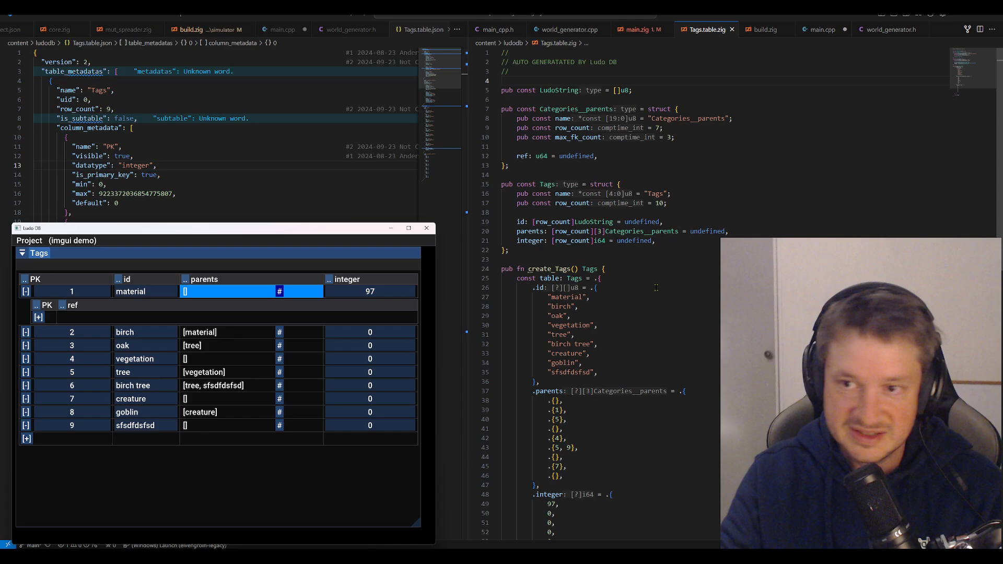
scroll(656, 313, down, 3)
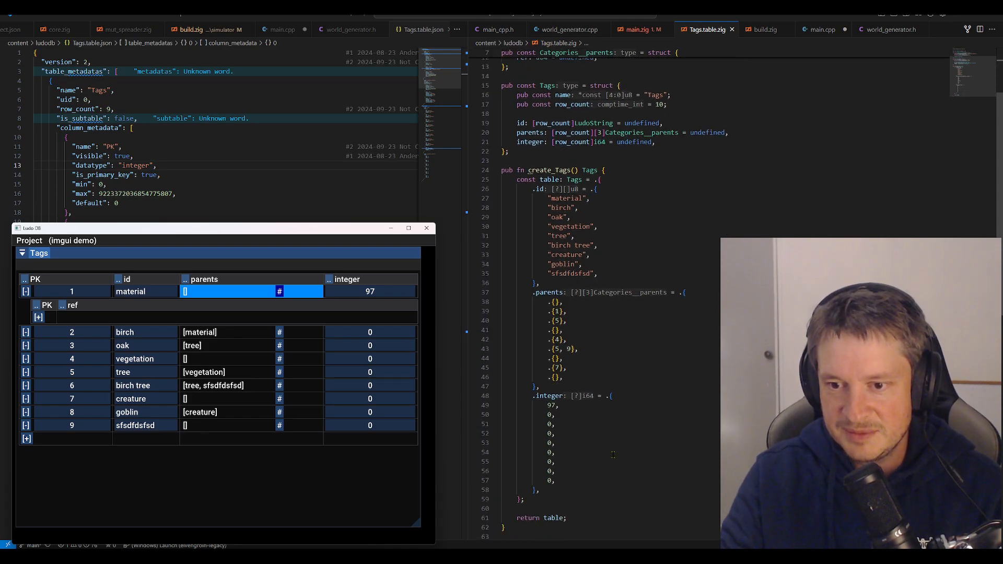
scroll(618, 169, up, 4)
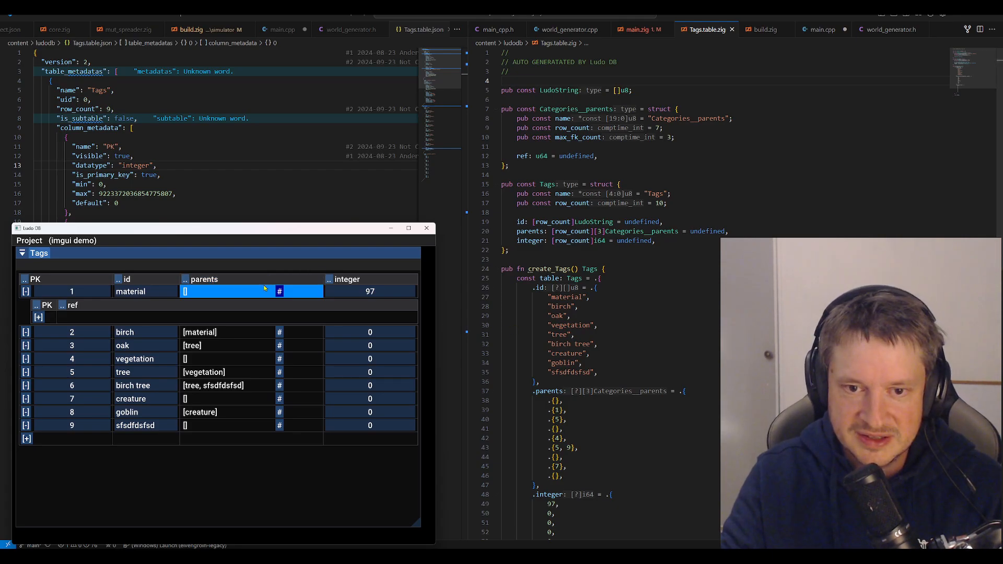
Collapse the material row's parents subtable, then shrink the Ludo DB window around the Tags table and place it over the code editor
click(279, 295)
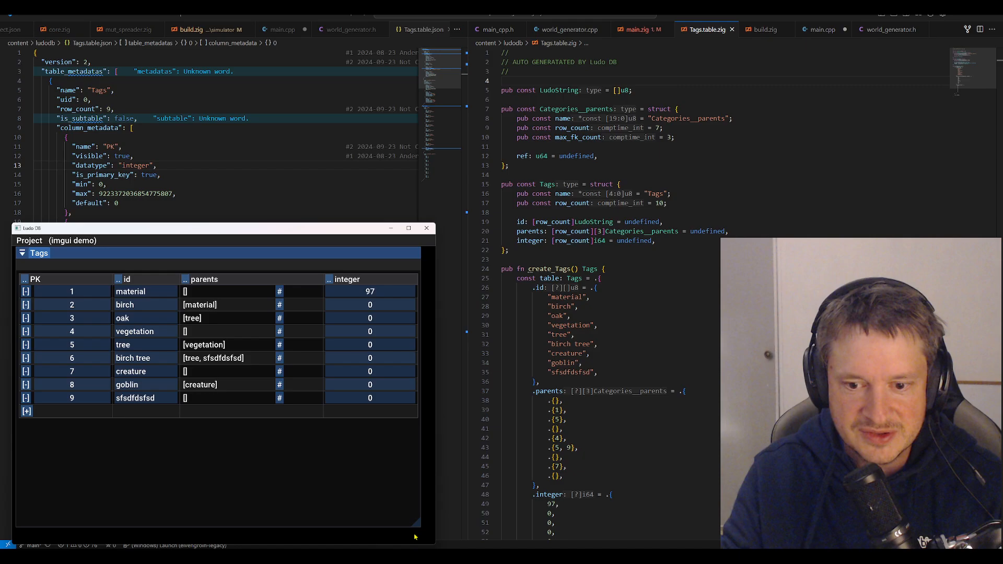
drag(416, 523, 419, 458)
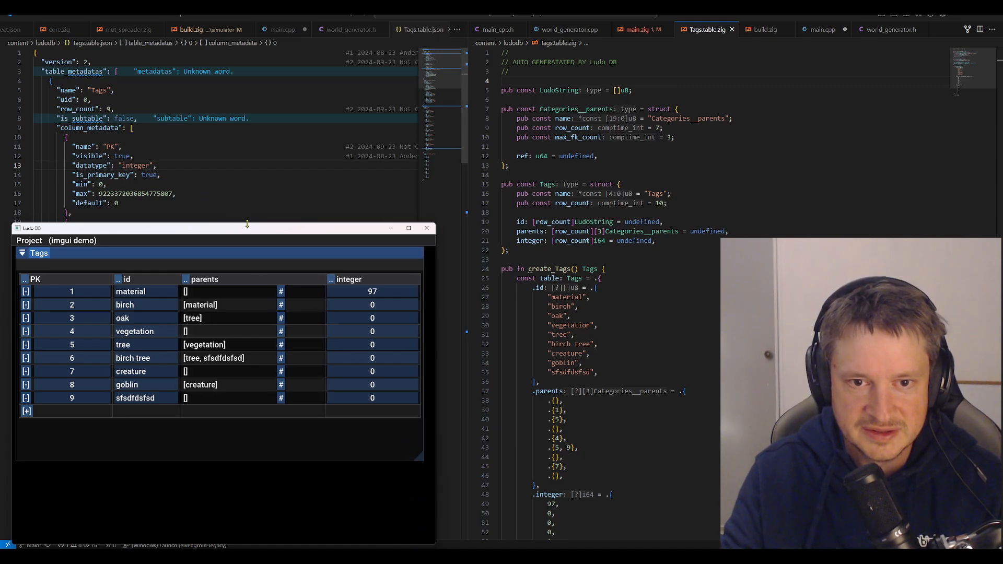
drag(249, 220, 262, 318)
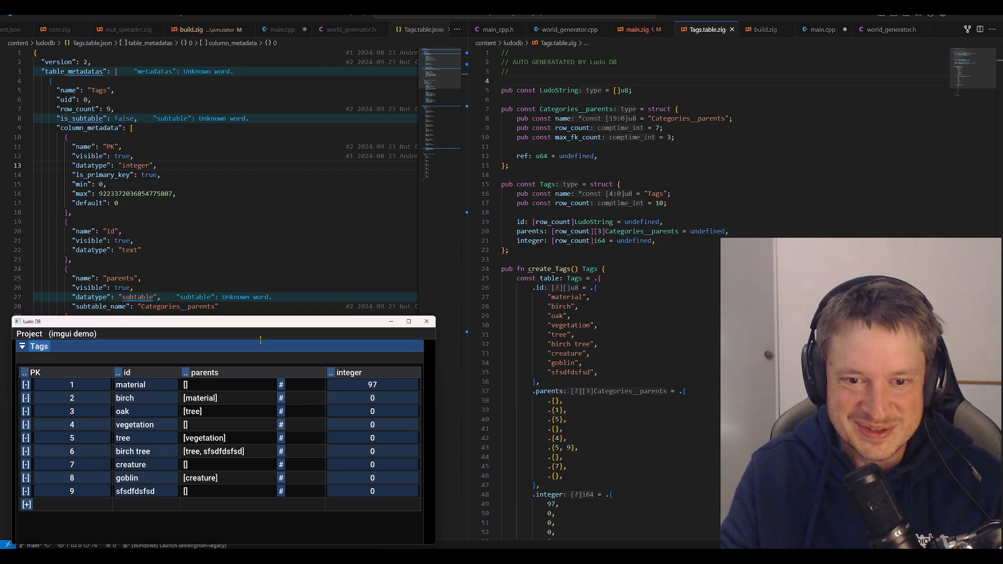
drag(263, 341, 269, 306)
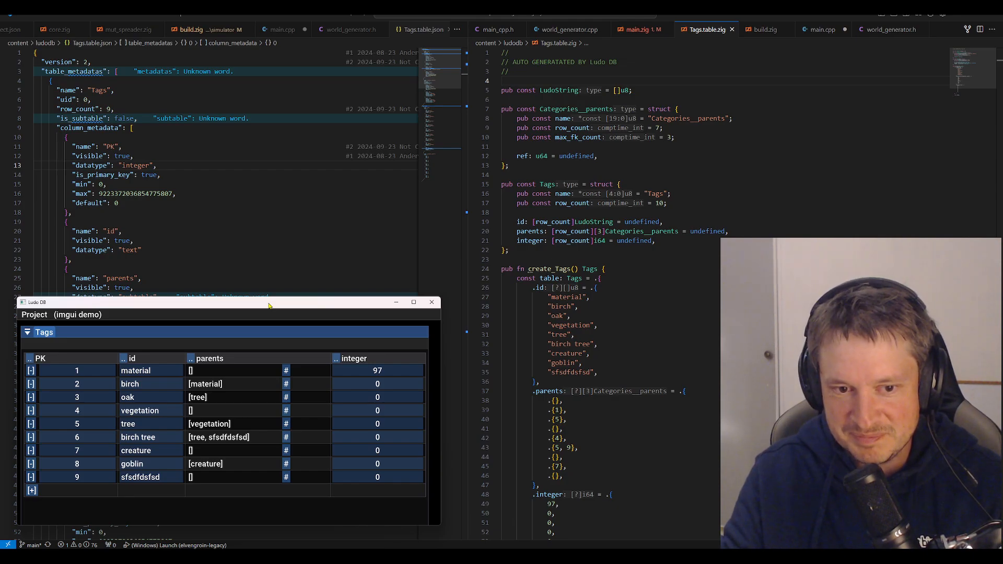
drag(269, 306, 477, 161)
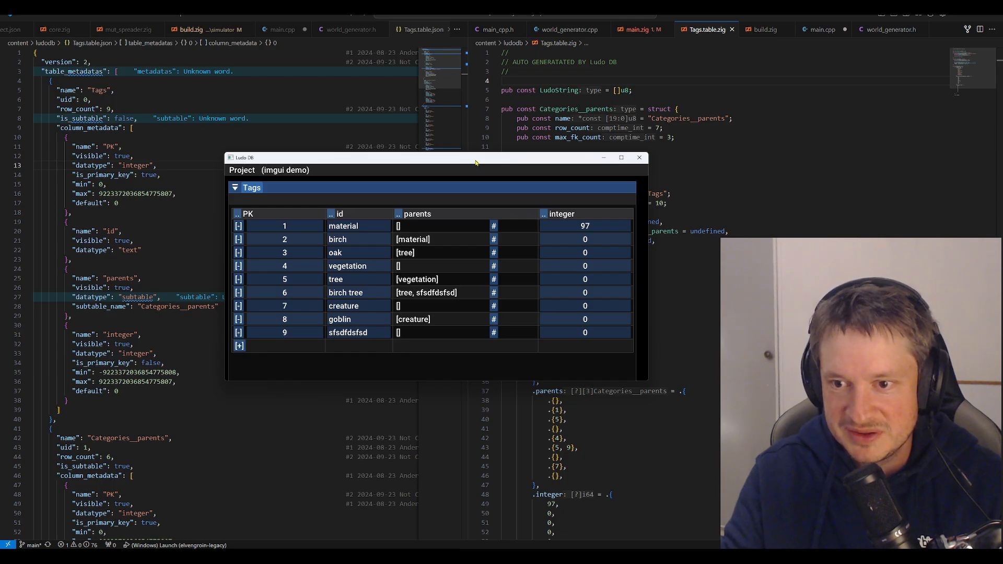